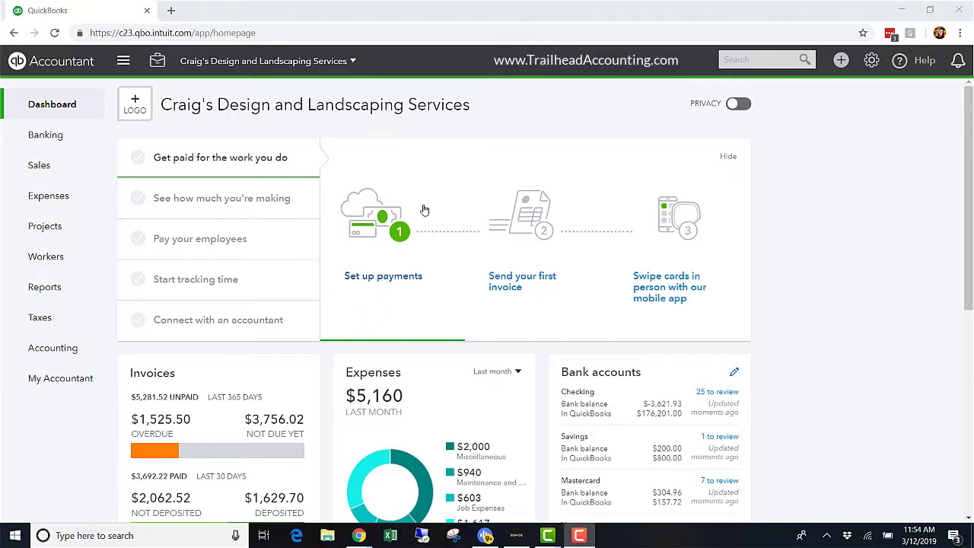
Start a new sales receipt and add the owner as a new customer
mouse_move(47, 140)
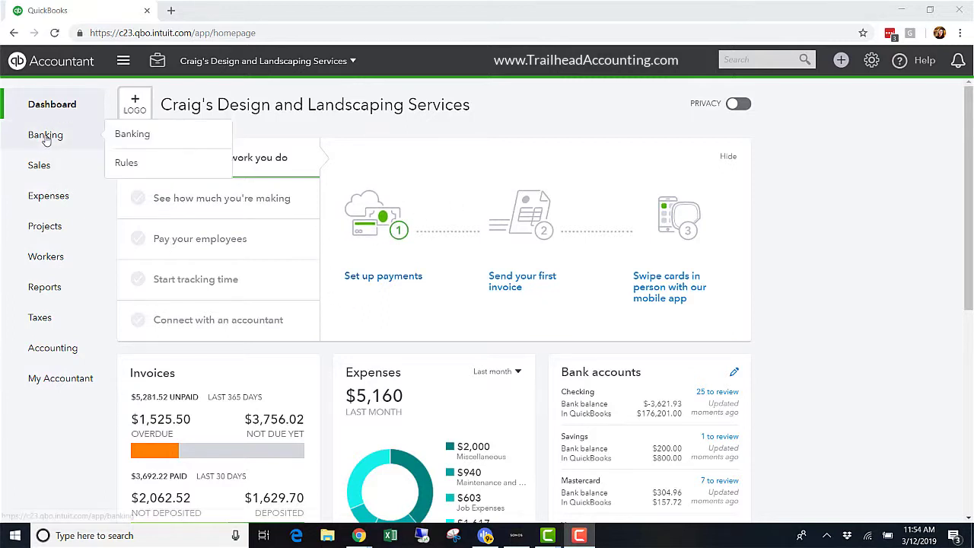
mouse_move(40, 173)
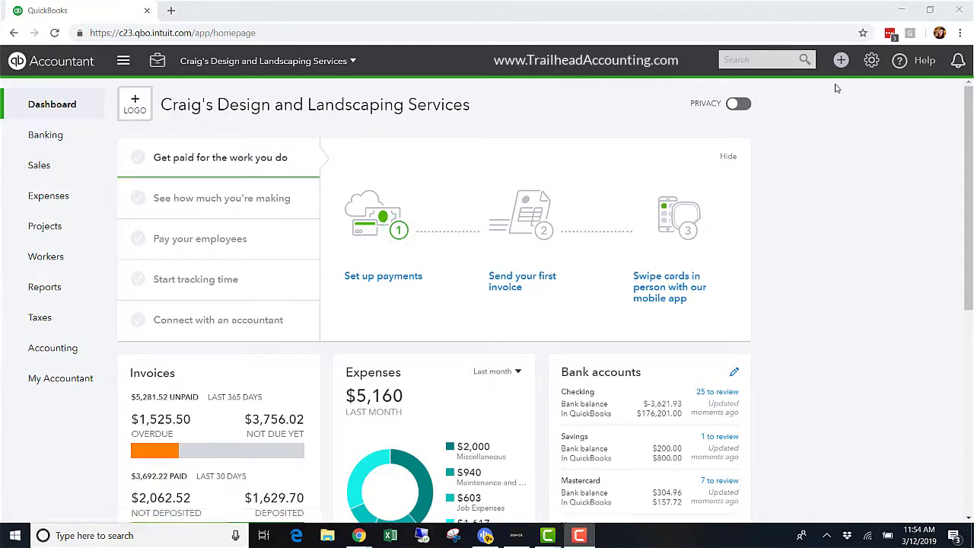
left_click(841, 61)
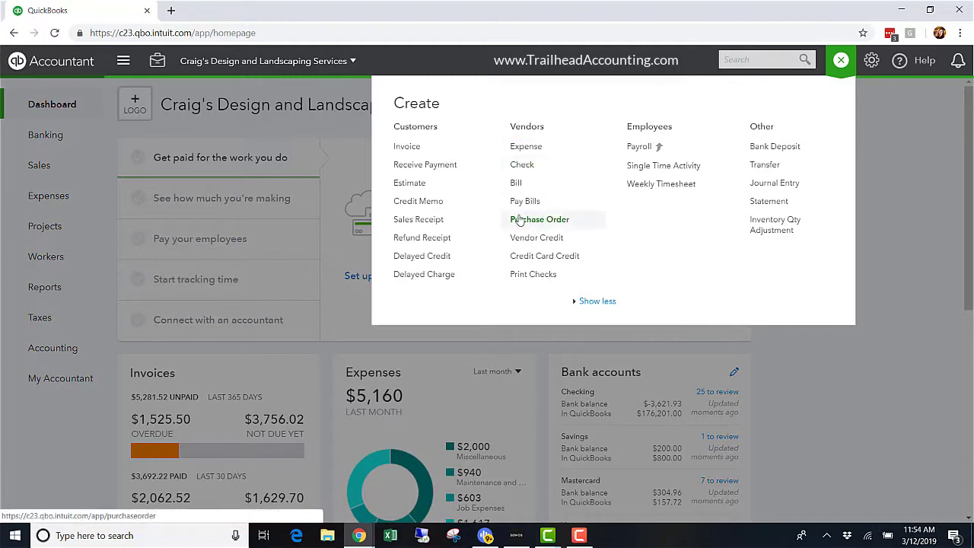
left_click(419, 219)
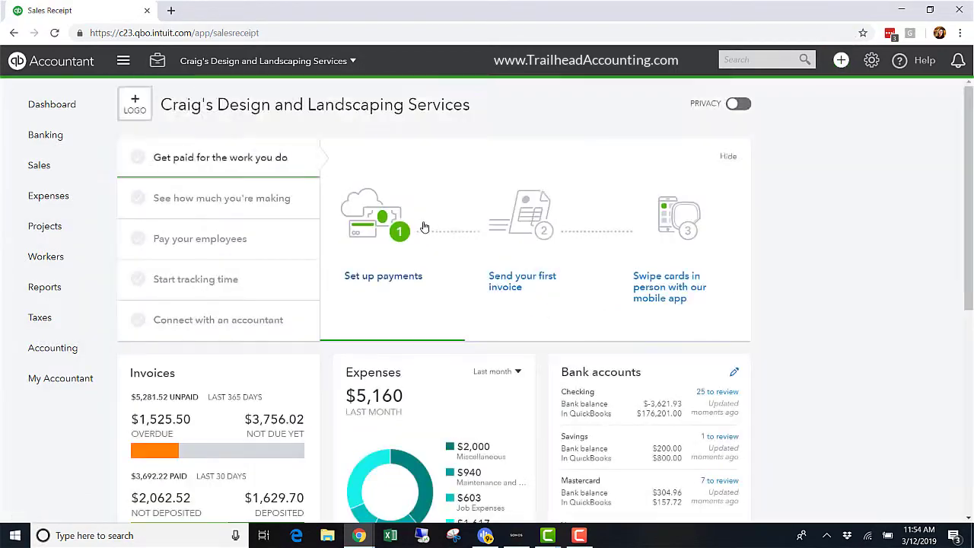
type("Mic")
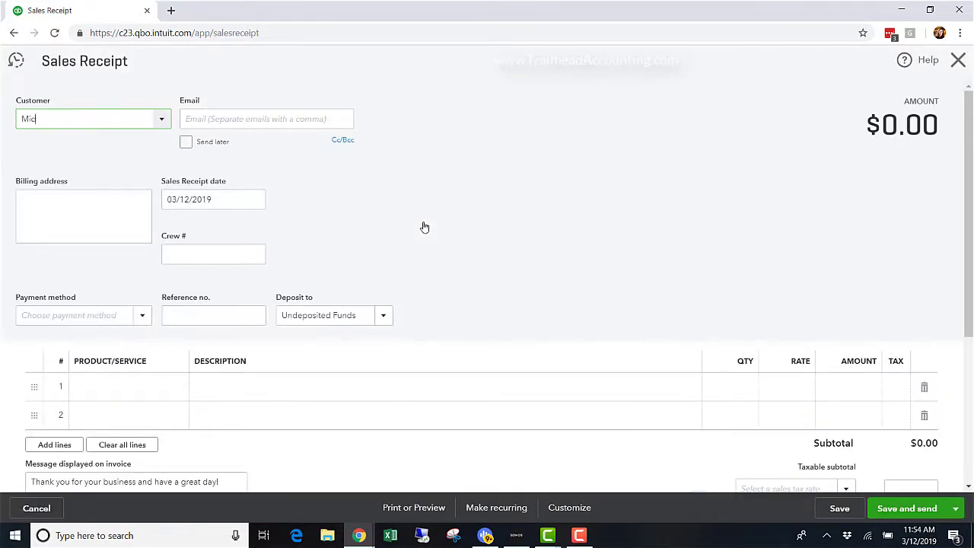
type("helle Edwar")
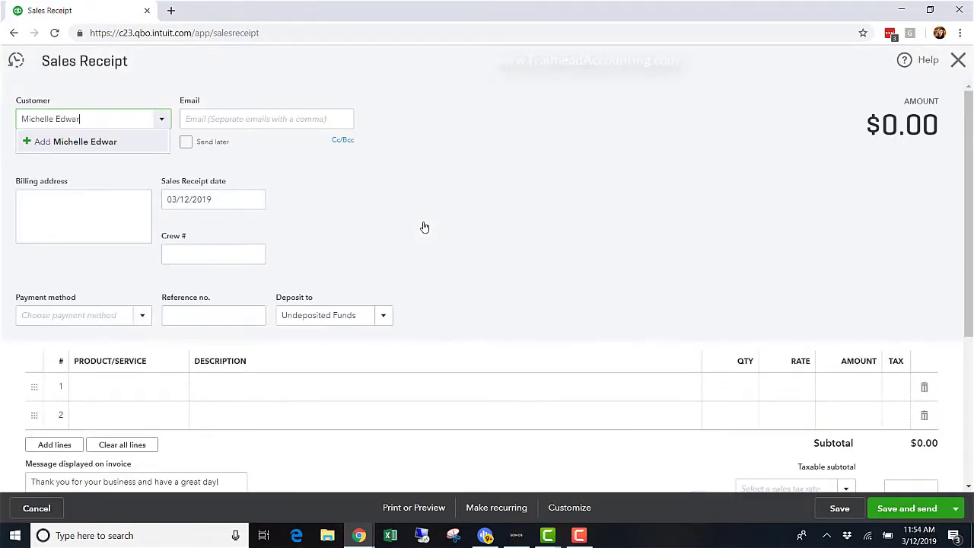
type("rds")
key("Escape")
key("Tab")
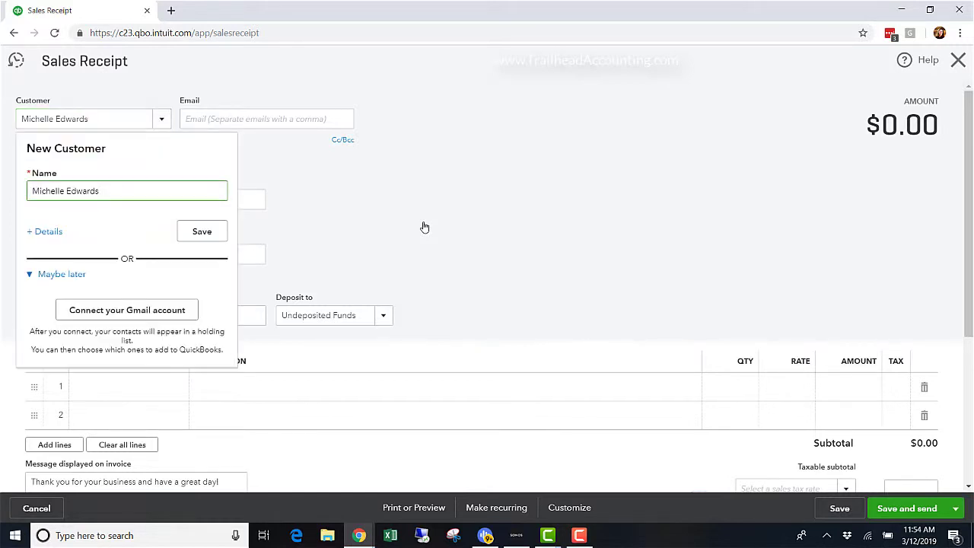
left_click(195, 235)
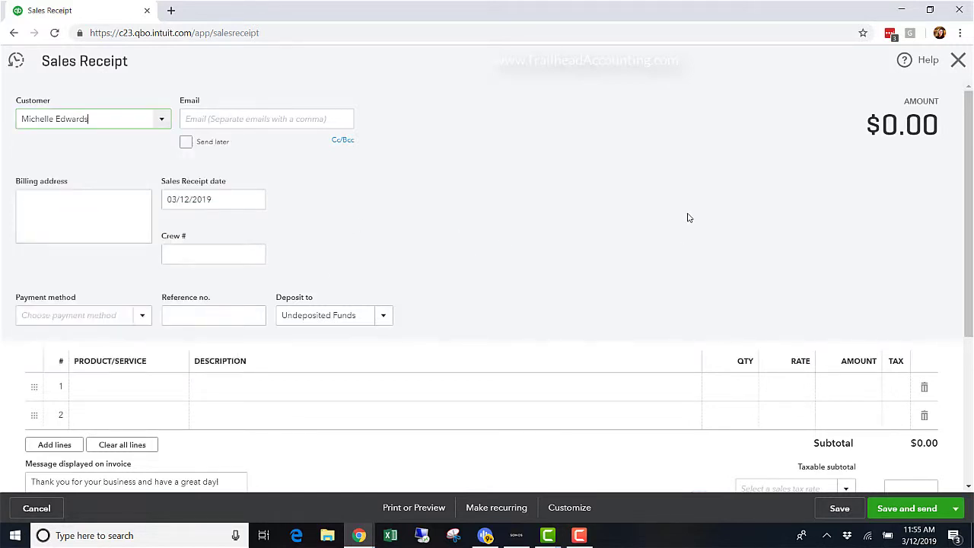
Date the receipt 01/01/2019 and deposit it to Checking
key("Tab")
key("Tab")
key("Tab")
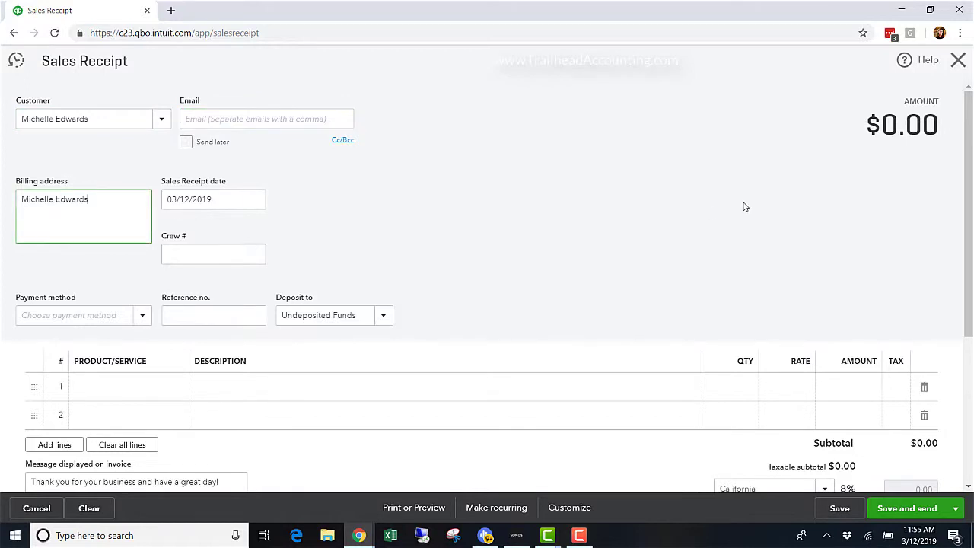
type("1/1/")
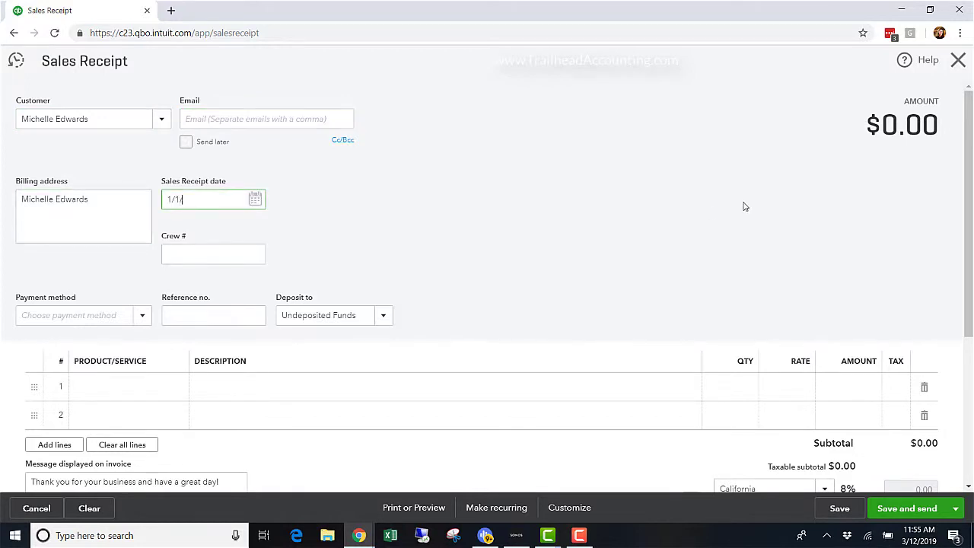
key("Tab")
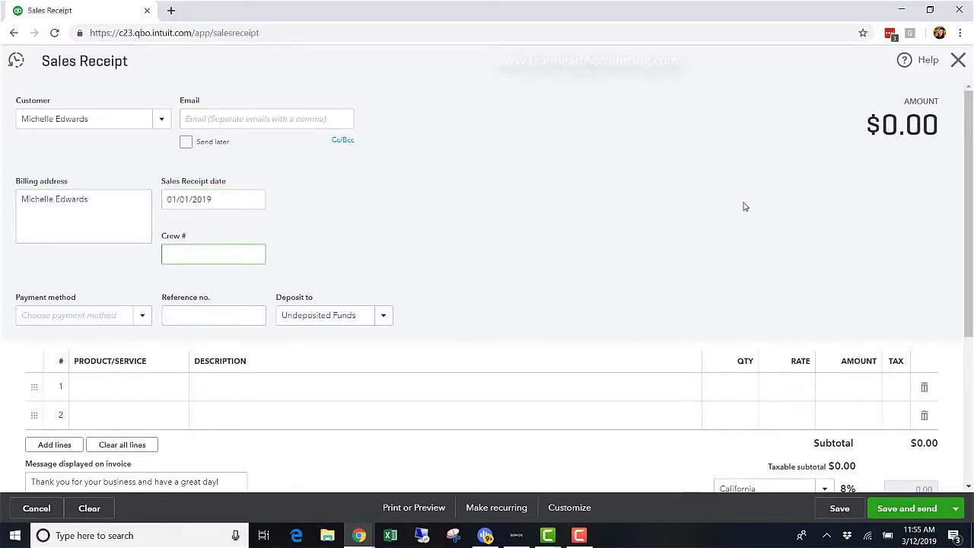
key("Tab")
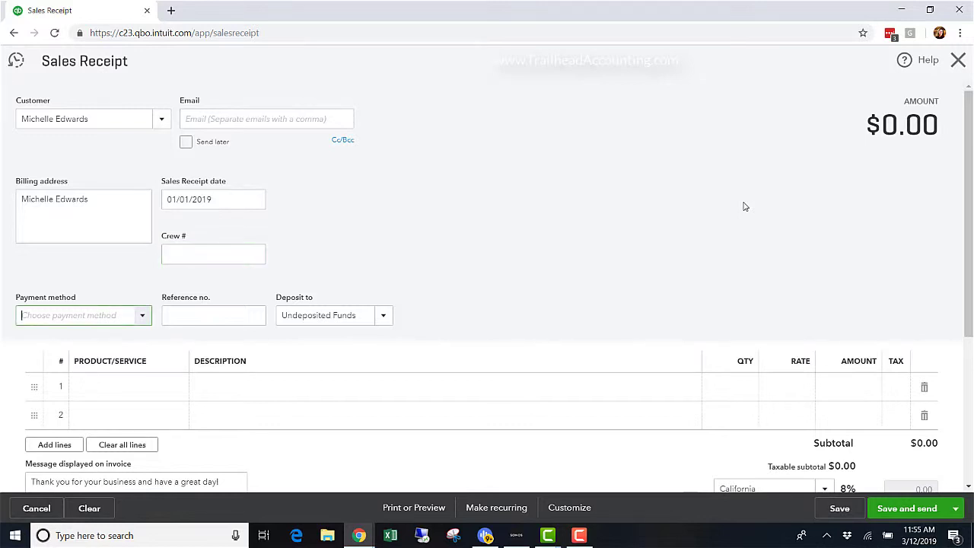
key("Tab")
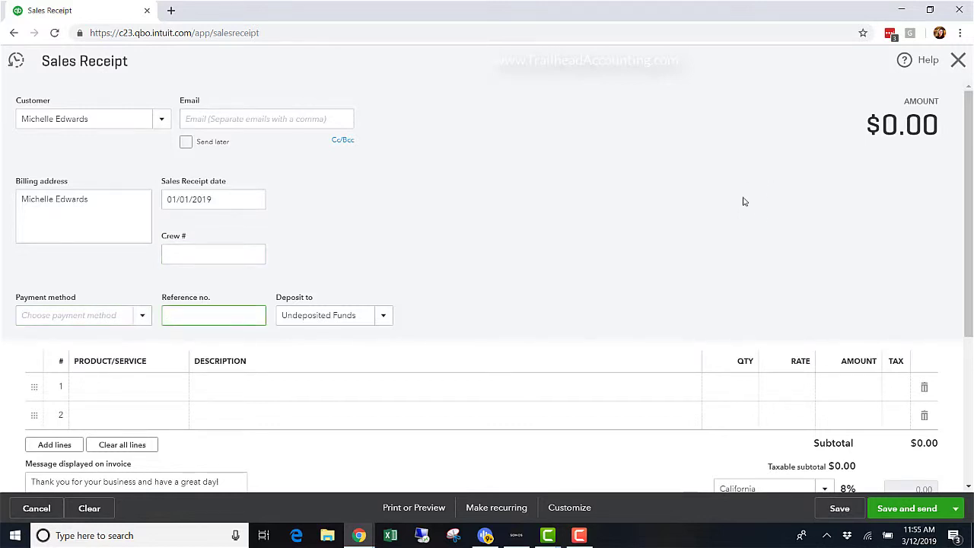
key("Tab")
type("ch")
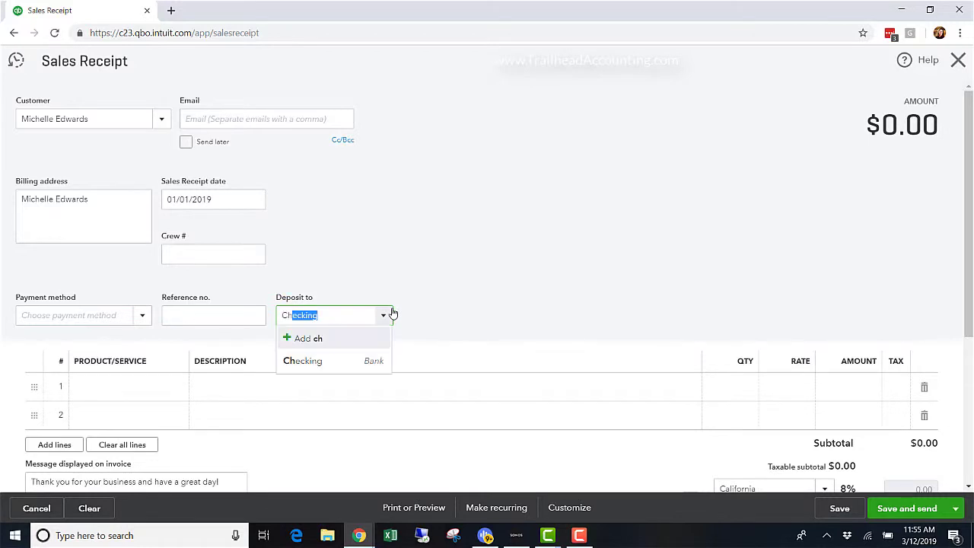
key("Tab")
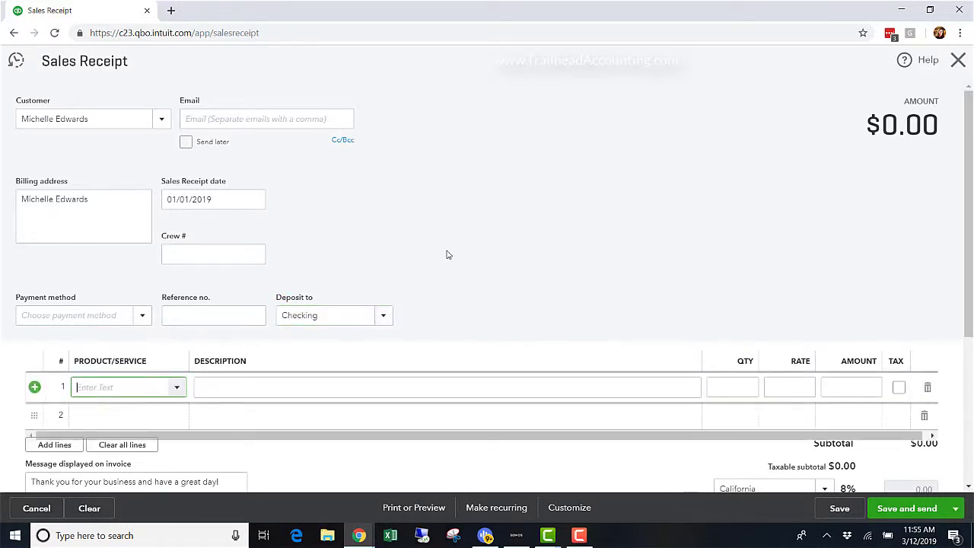
Create a new non-taxable service item with the description 'Owner Contributions'
left_click(176, 387)
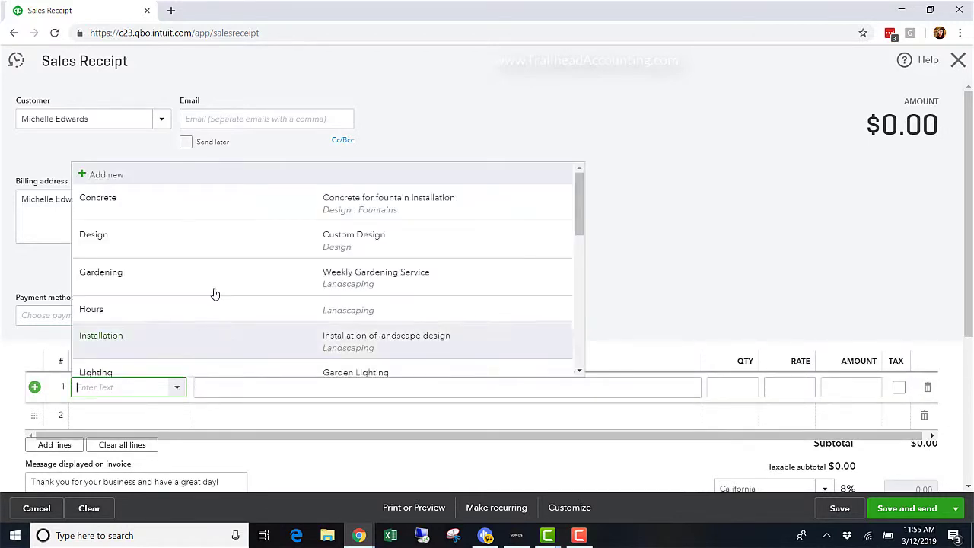
scroll(225, 253, "down", 6)
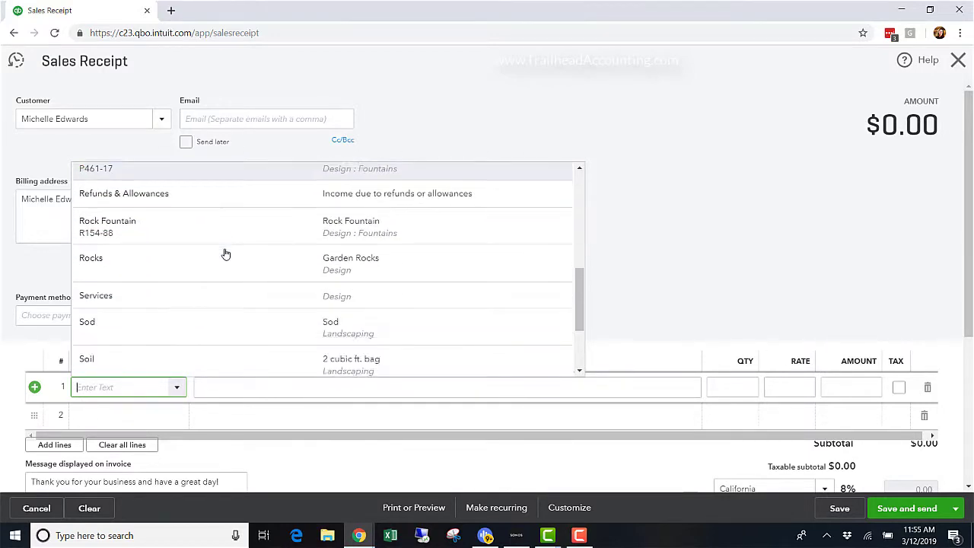
scroll(223, 254, "up", 6)
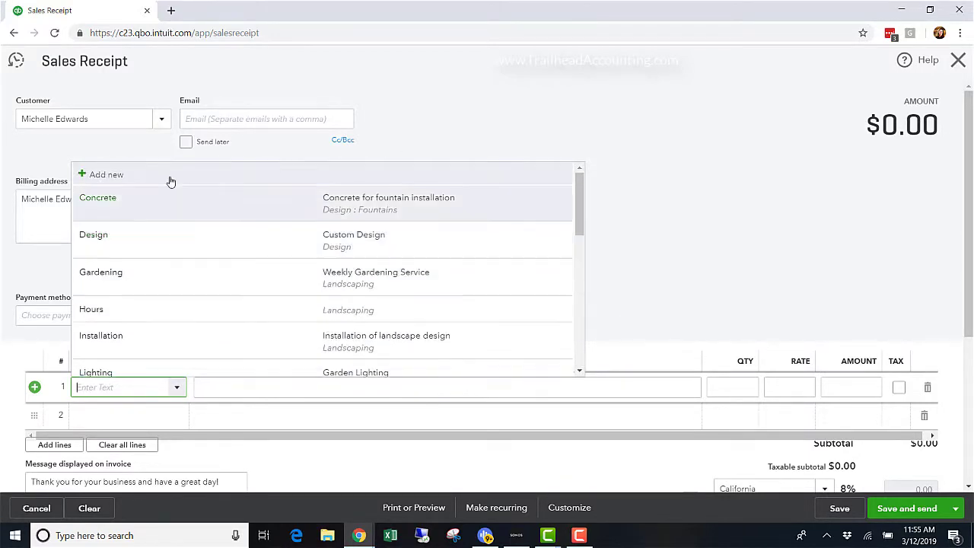
left_click(107, 176)
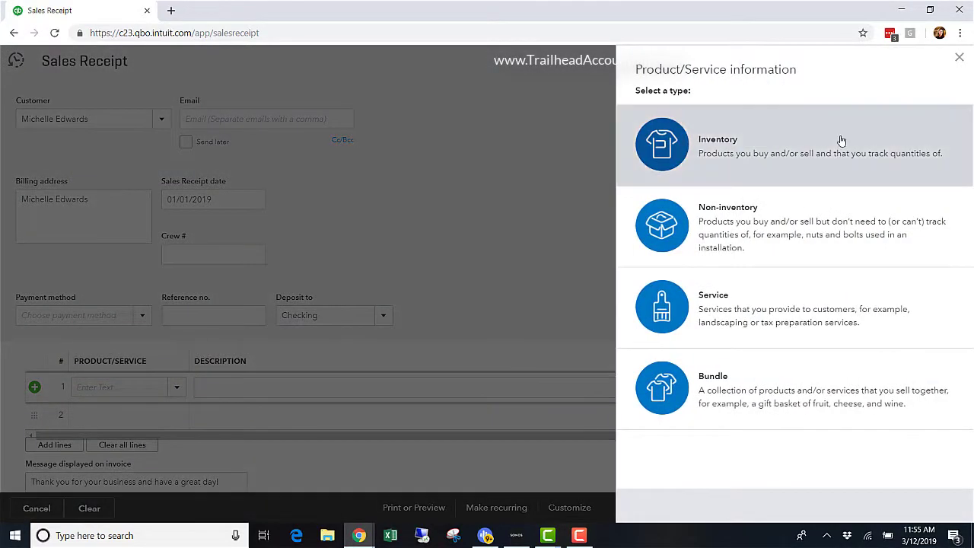
left_click(732, 324)
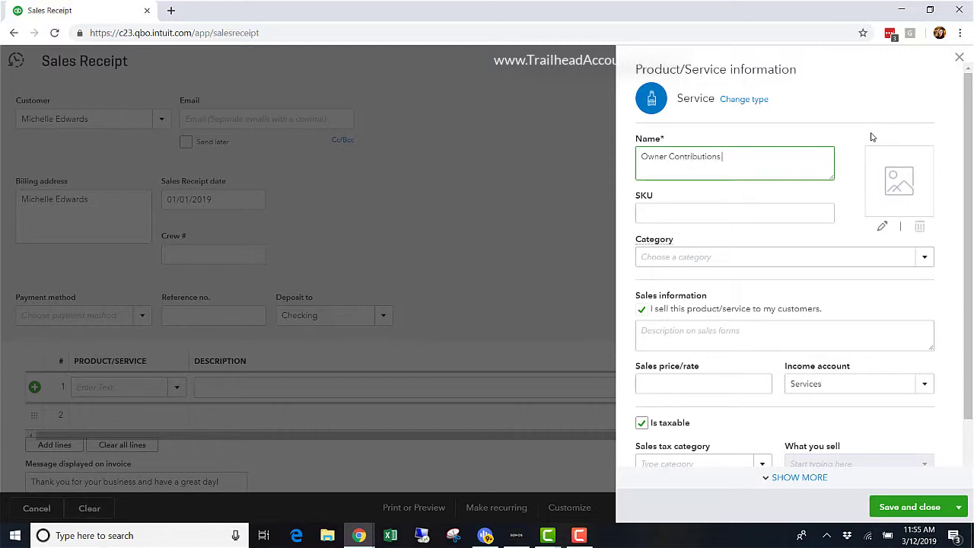
left_click(753, 335)
type("O")
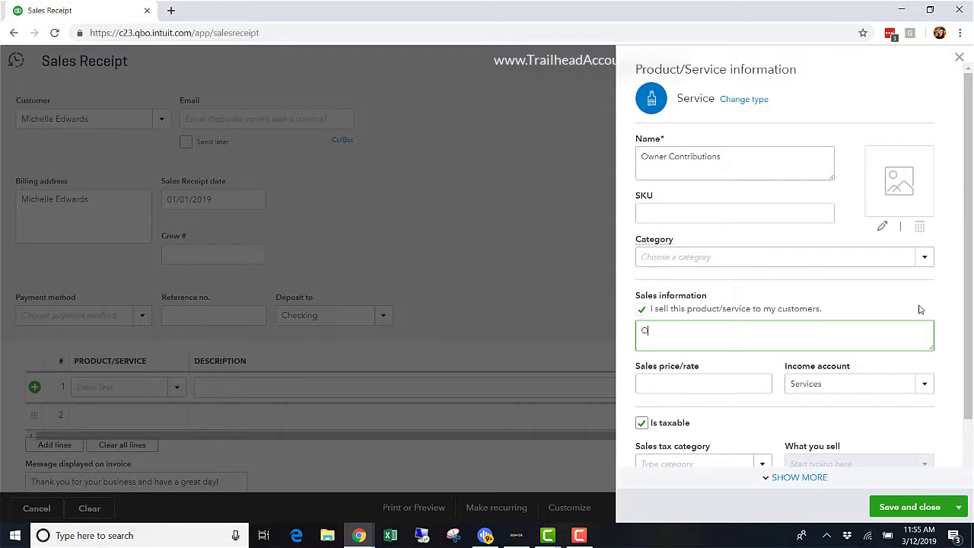
type("wner Contribtuions")
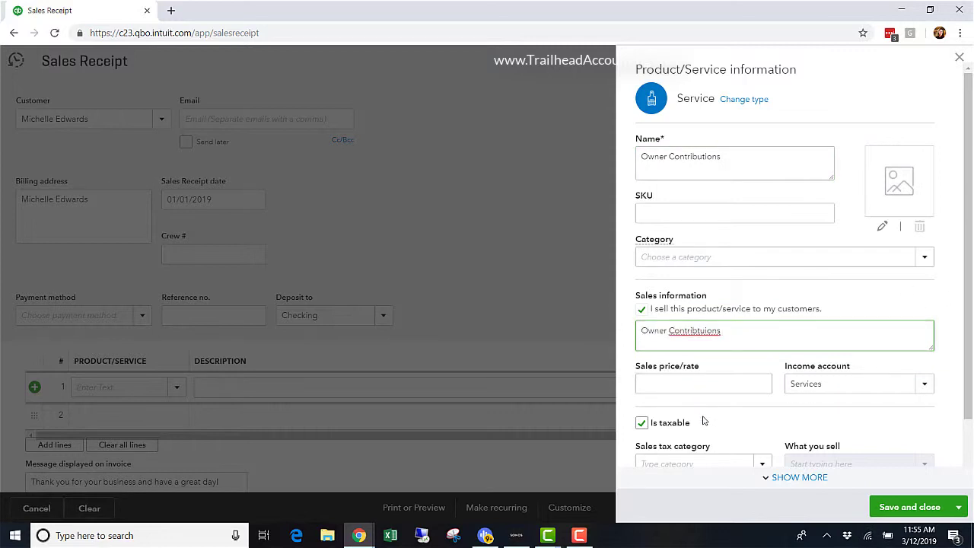
scroll(679, 431, "down", 1)
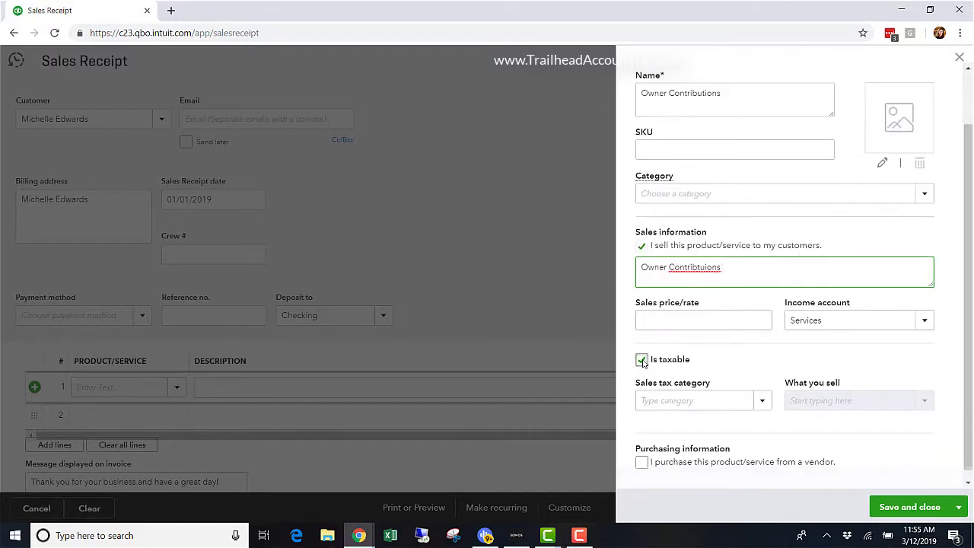
left_click(642, 359)
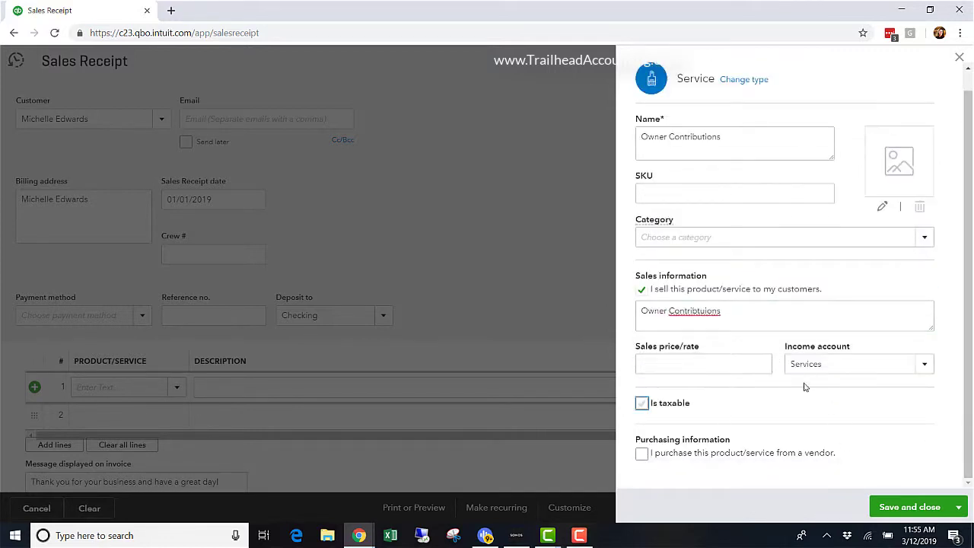
Set the service's income account to Owner's Equity
left_click(920, 364)
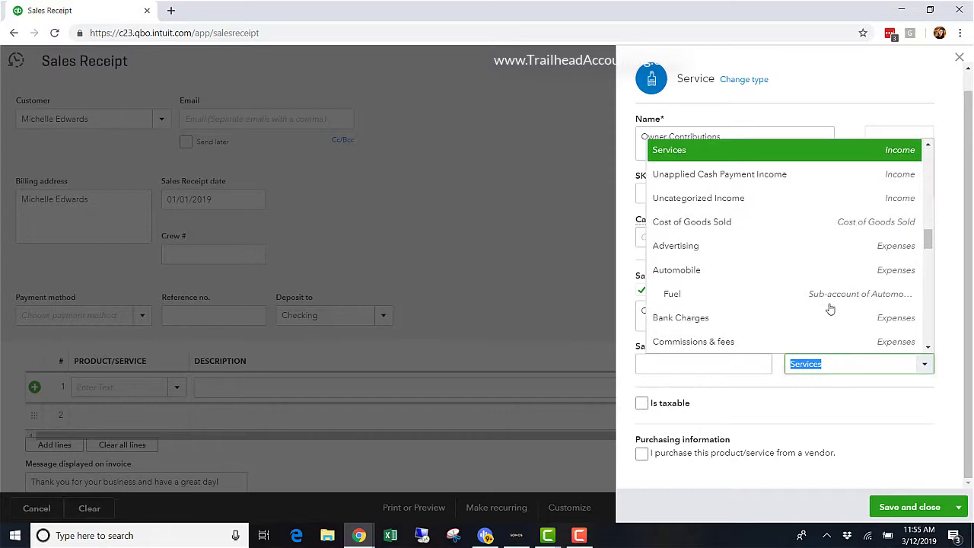
scroll(814, 255, "down", 4)
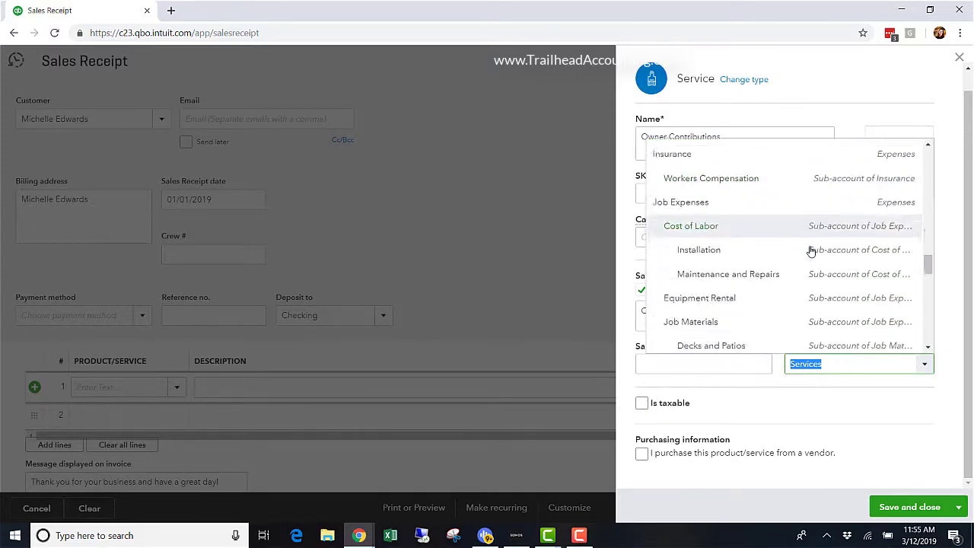
scroll(811, 251, "down", 10)
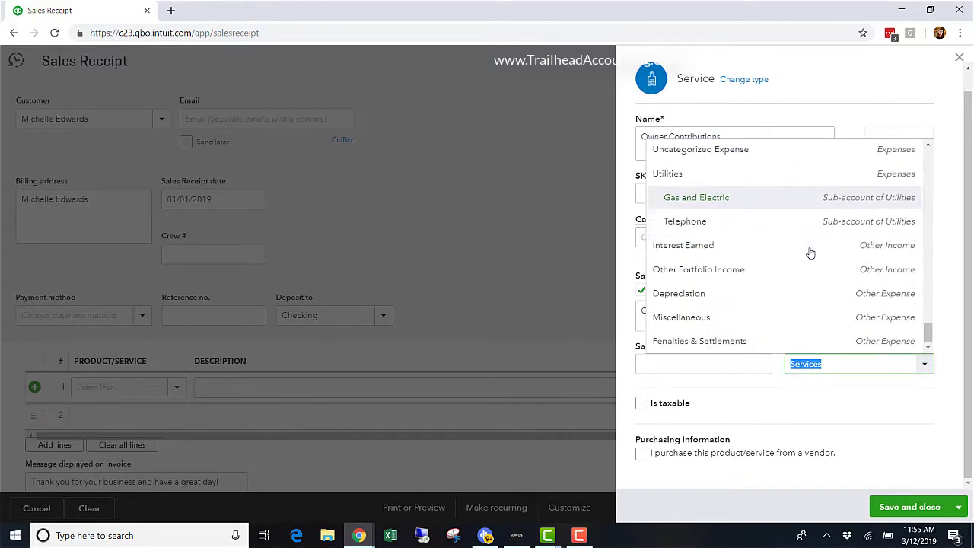
scroll(810, 251, "up", 15)
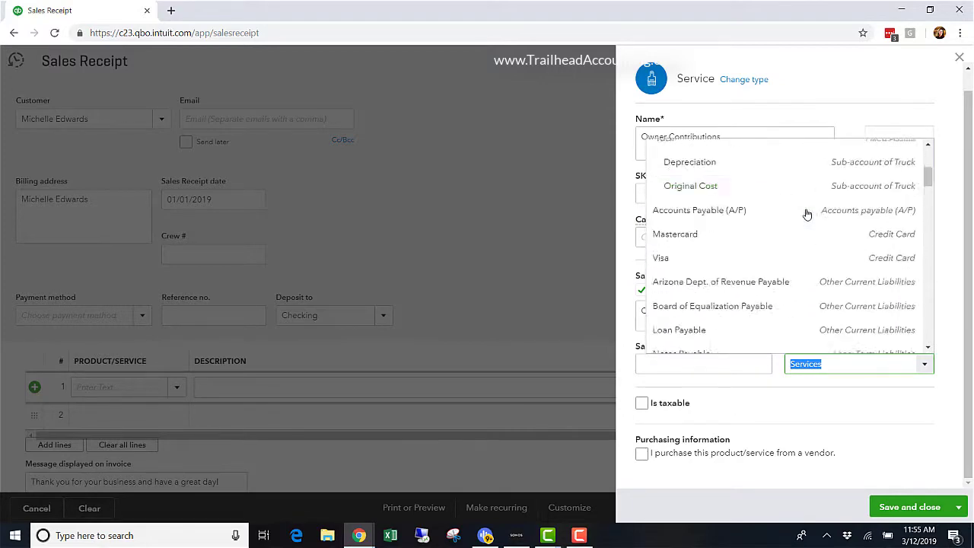
scroll(807, 213, "up", 2)
scroll(807, 214, "down", 3)
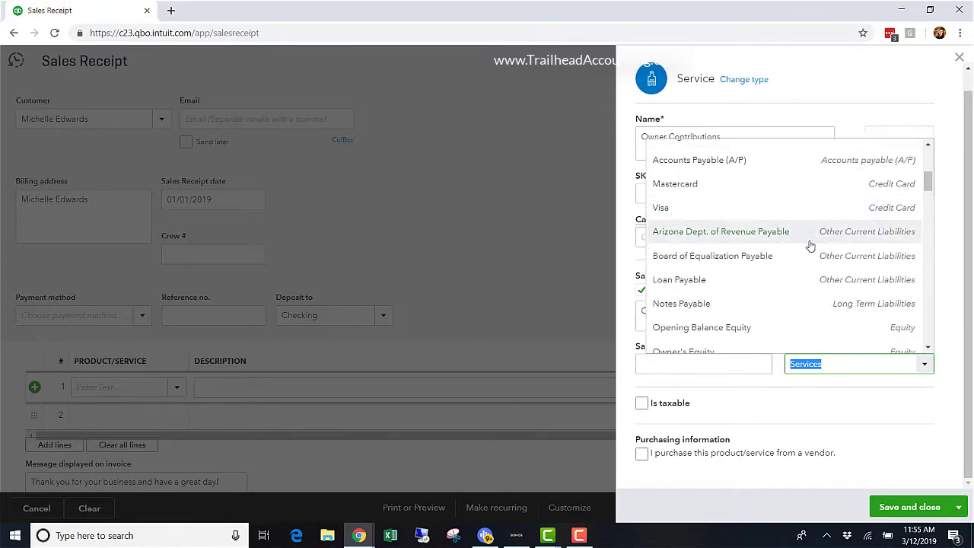
scroll(810, 246, "down", 1)
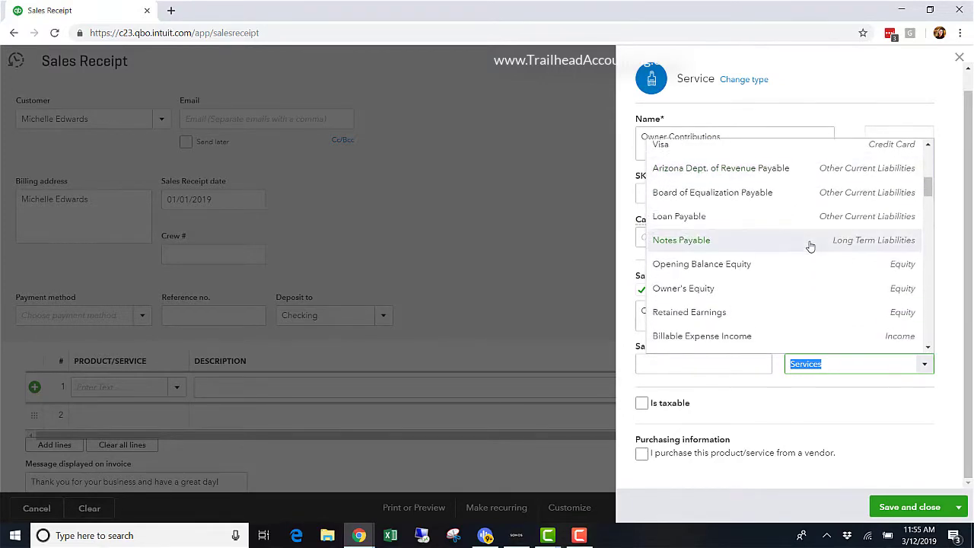
left_click(711, 289)
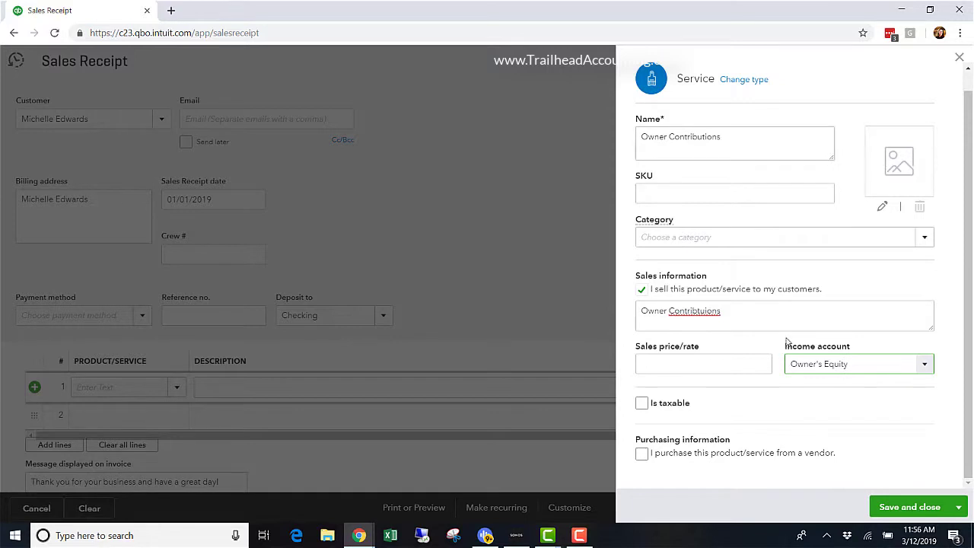
Correct the description's spelling to 'Contributions' and save the Owner Contributions service
triple_click(705, 313)
right_click(704, 314)
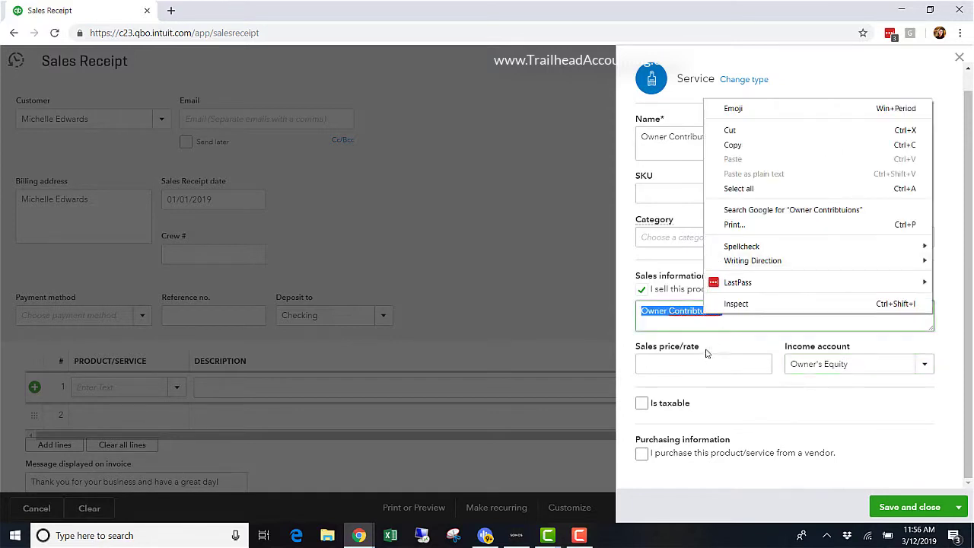
left_click(699, 325)
left_click(691, 312)
right_click(691, 311)
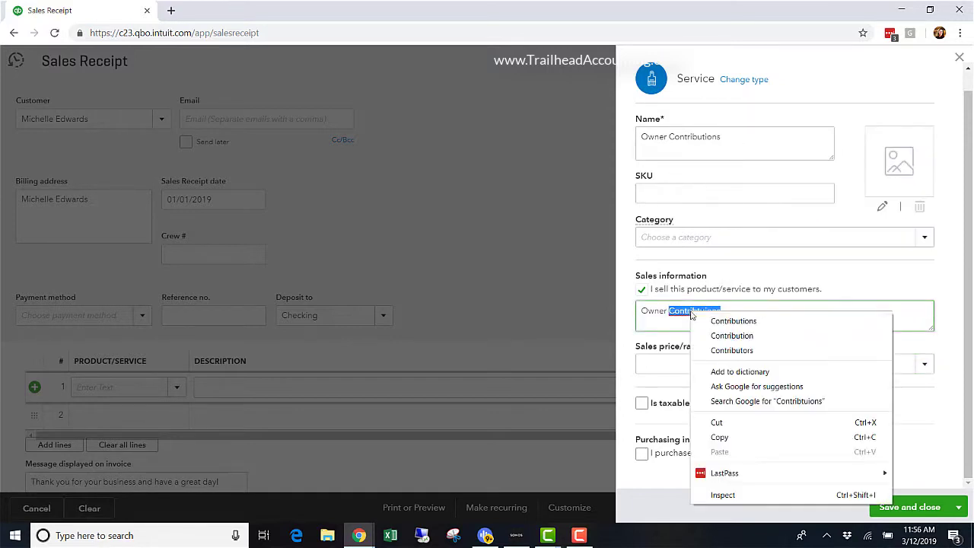
left_click(732, 321)
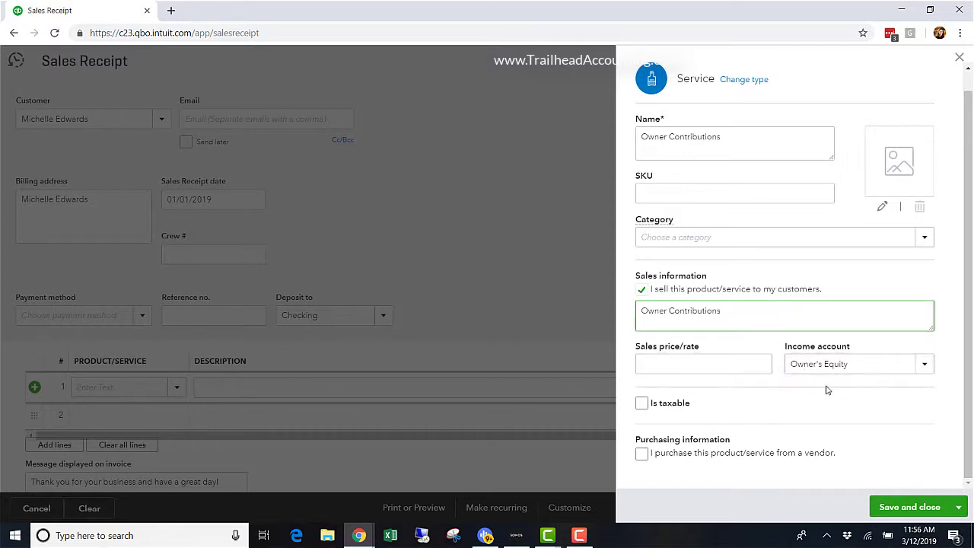
left_click(896, 516)
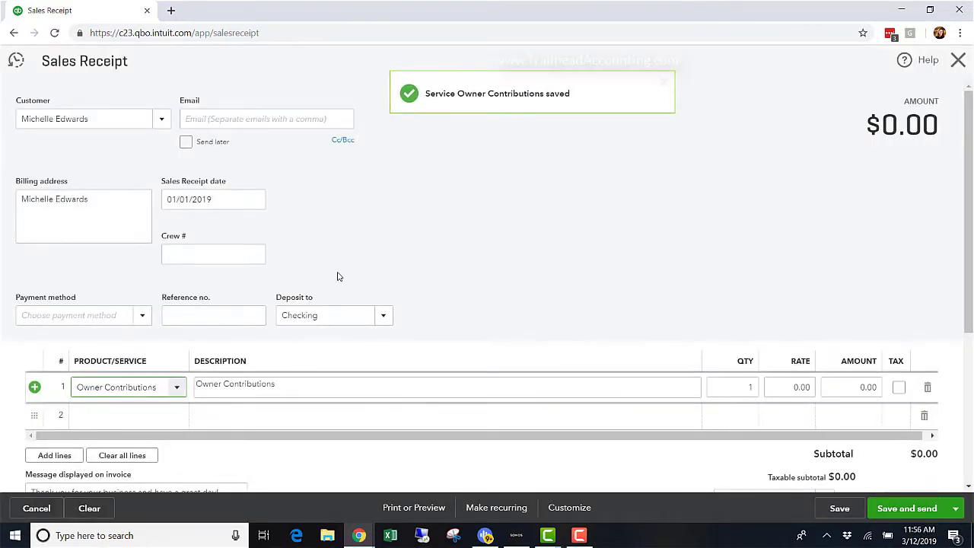
Enter a rate of 5,000 on the Owner Contributions line, making the total $5,000.00
key("Tab")
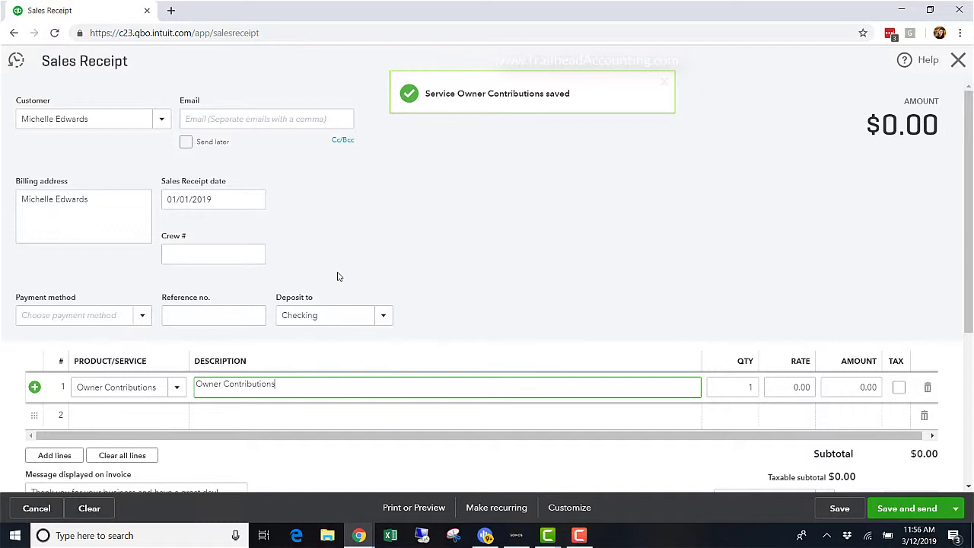
key("Tab")
key("Tab")
type("5000")
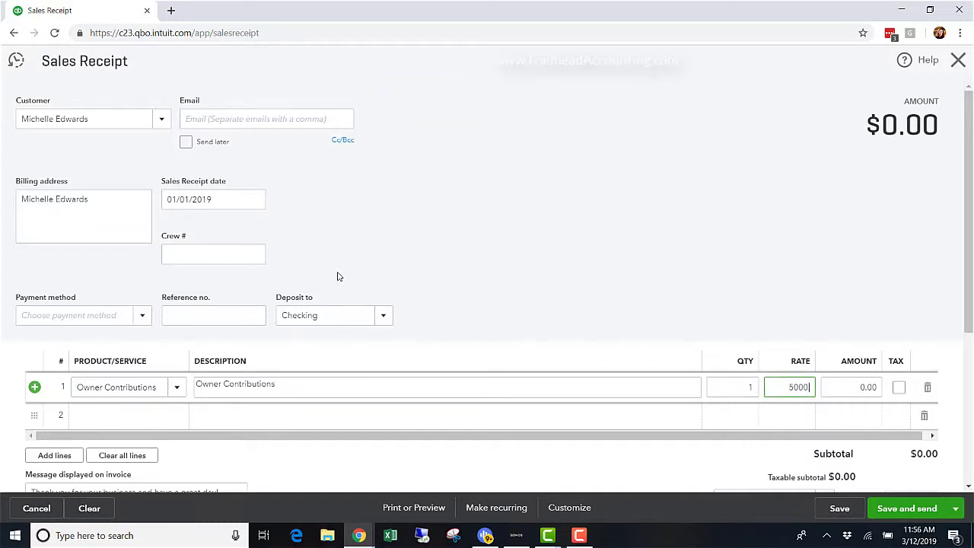
key("Tab")
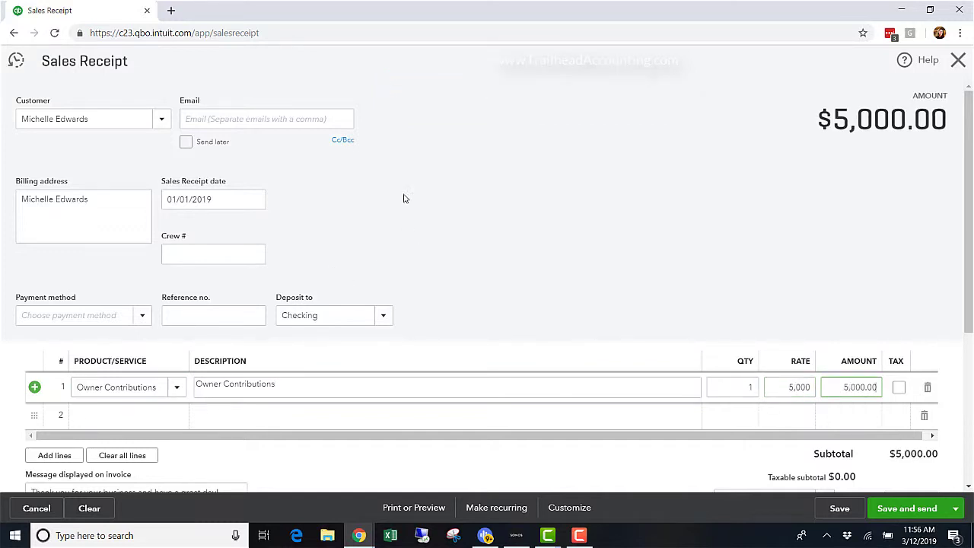
Save and close Sales Receipt 1038, then go to the Reports page
left_click(956, 508)
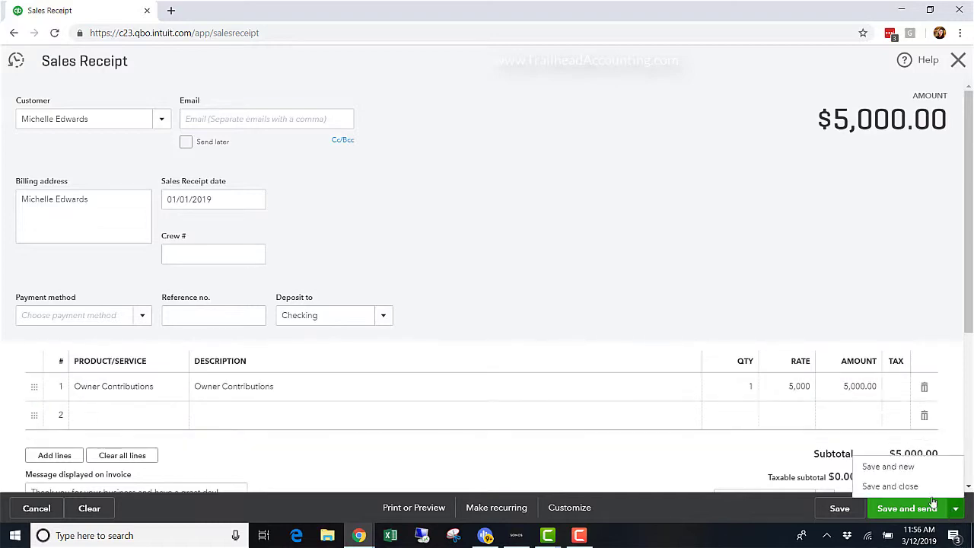
left_click(896, 485)
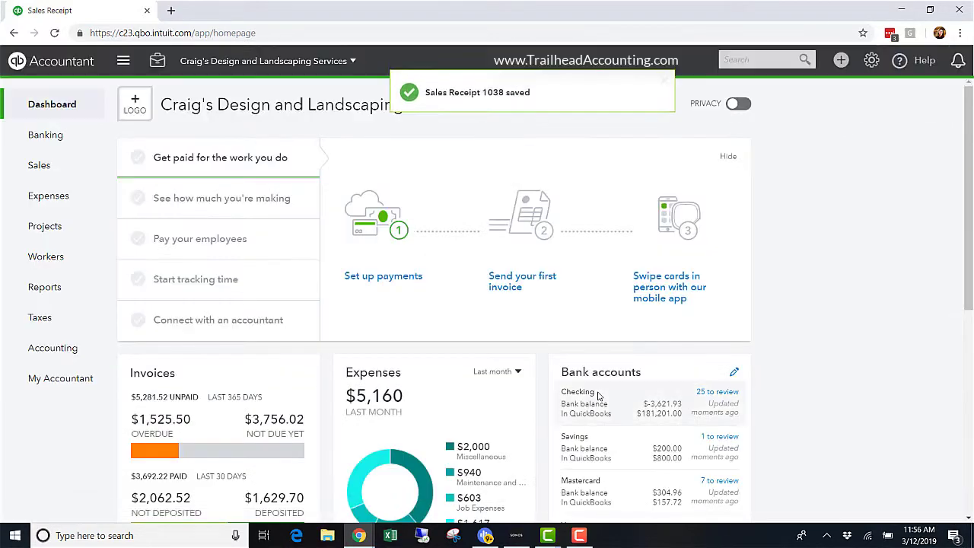
mouse_move(58, 352)
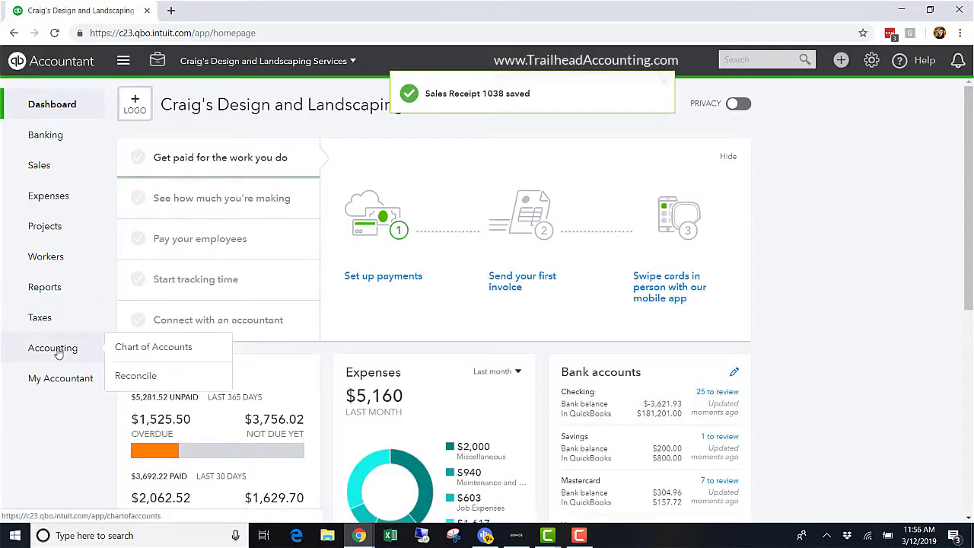
left_click(46, 289)
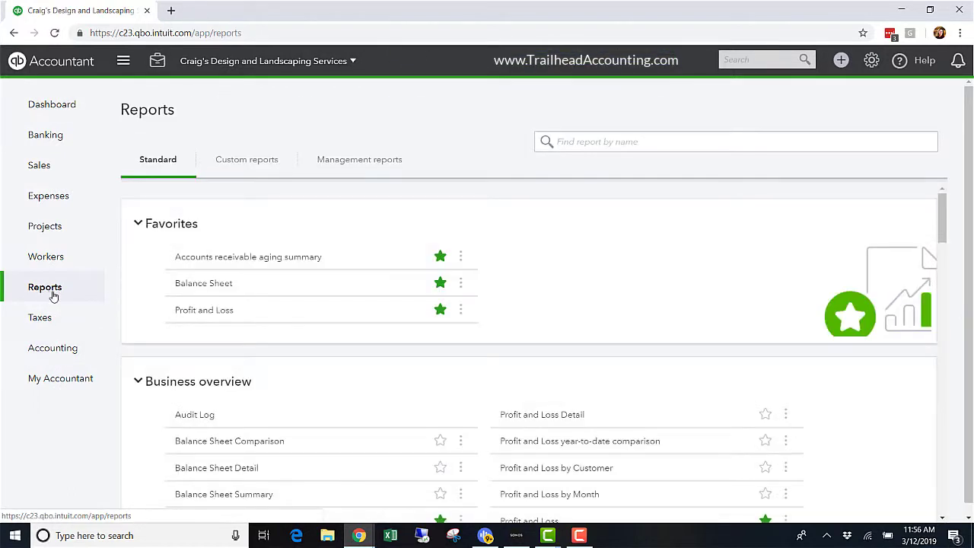
Run the Balance Sheet report for 01/01/2019 through 01/31/2019
left_click(207, 285)
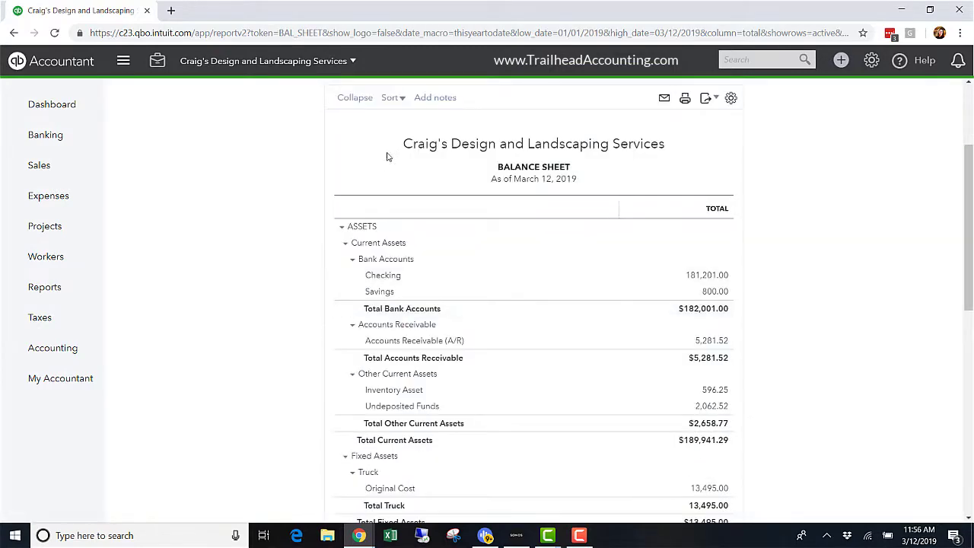
left_click(312, 158)
left_click_drag(310, 158, 274, 158)
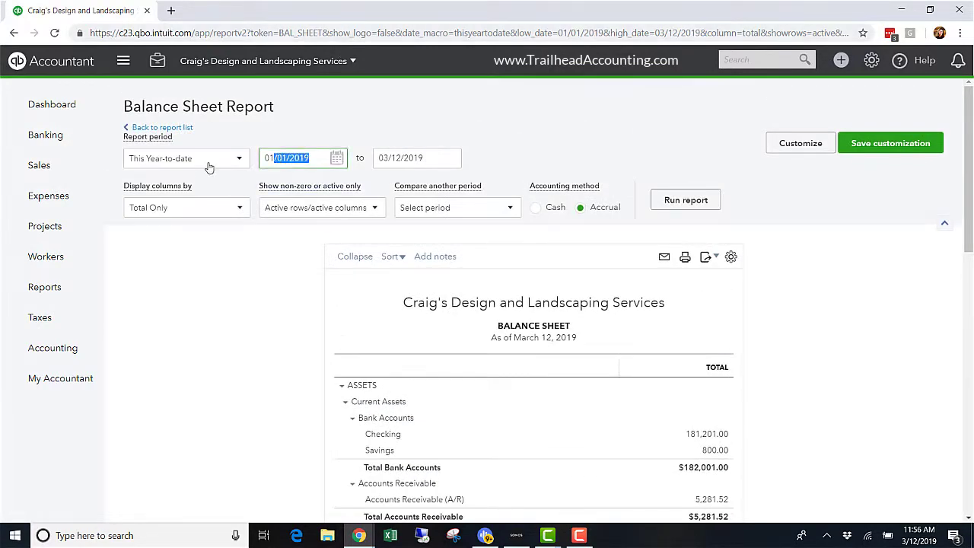
key("Tab")
type("1")
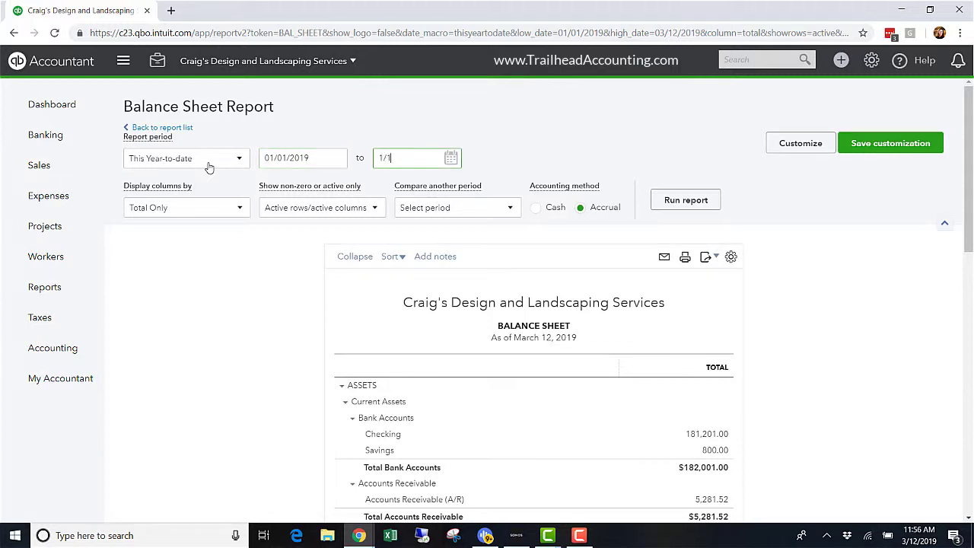
type("/31/19")
key("BackSpace")
key("BackSpace")
key("BackSpace")
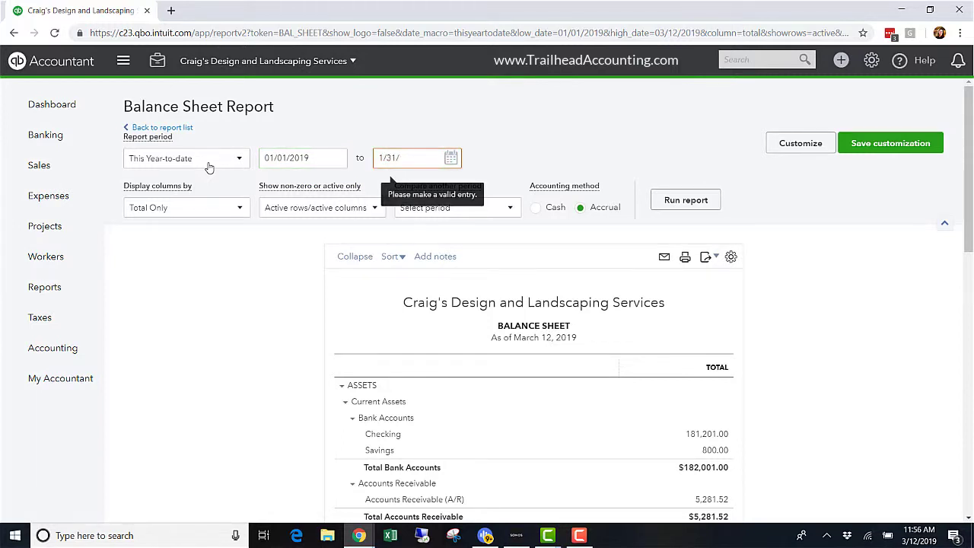
type("/20")
type("19")
key("Tab")
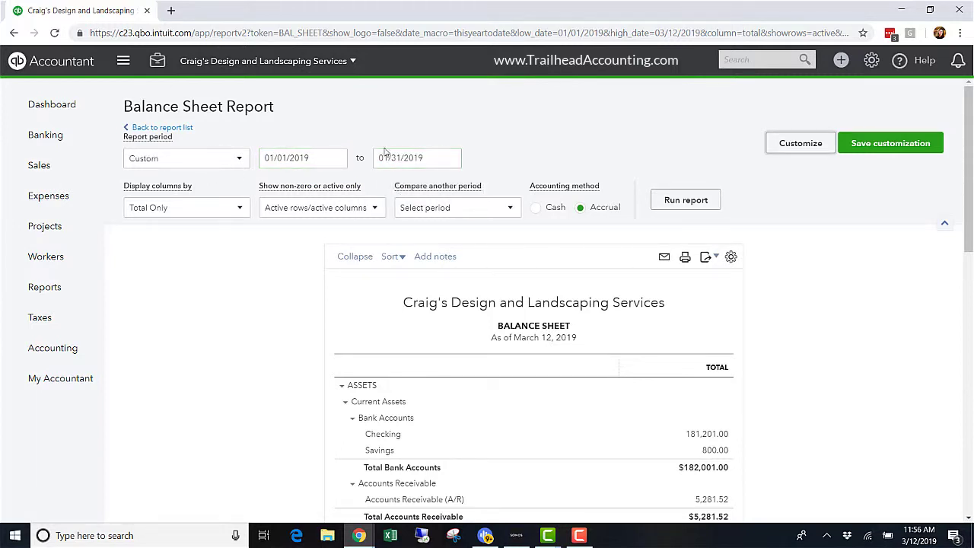
left_click(687, 200)
Scroll the January 2019 balance sheet to Equity, showing Owner's Equity at 5,000.00
scroll(808, 223, "down", 2)
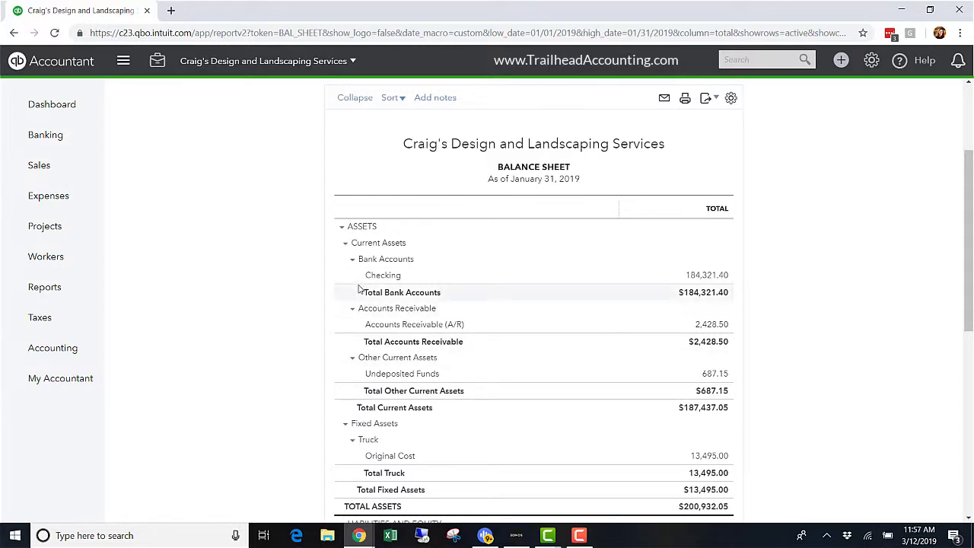
scroll(324, 335, "down", 1)
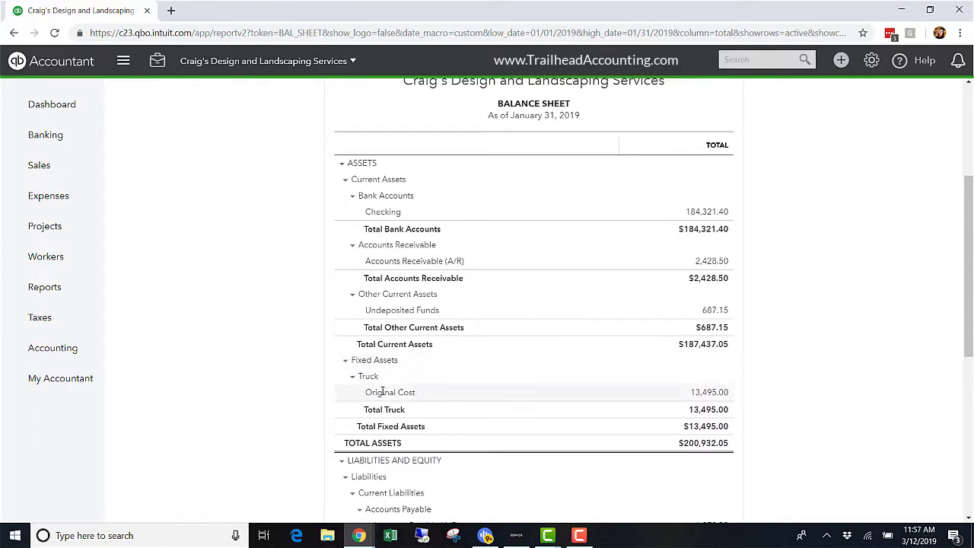
scroll(382, 390, "down", 3)
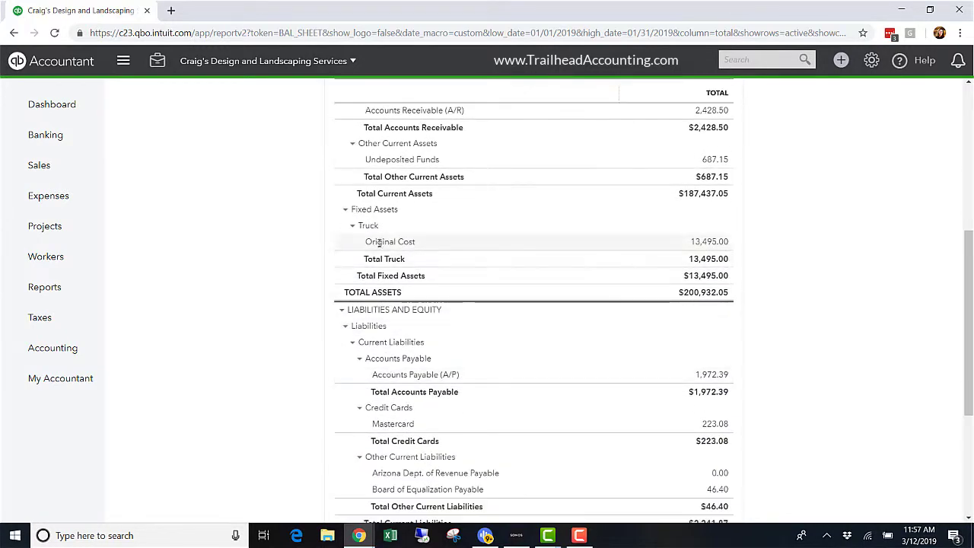
scroll(323, 255, "down", 2)
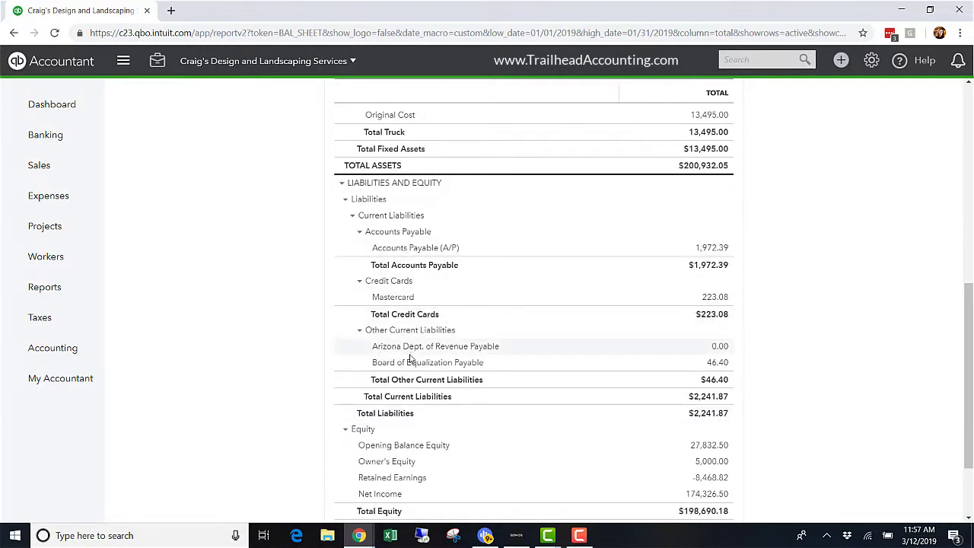
scroll(392, 346, "down", 2)
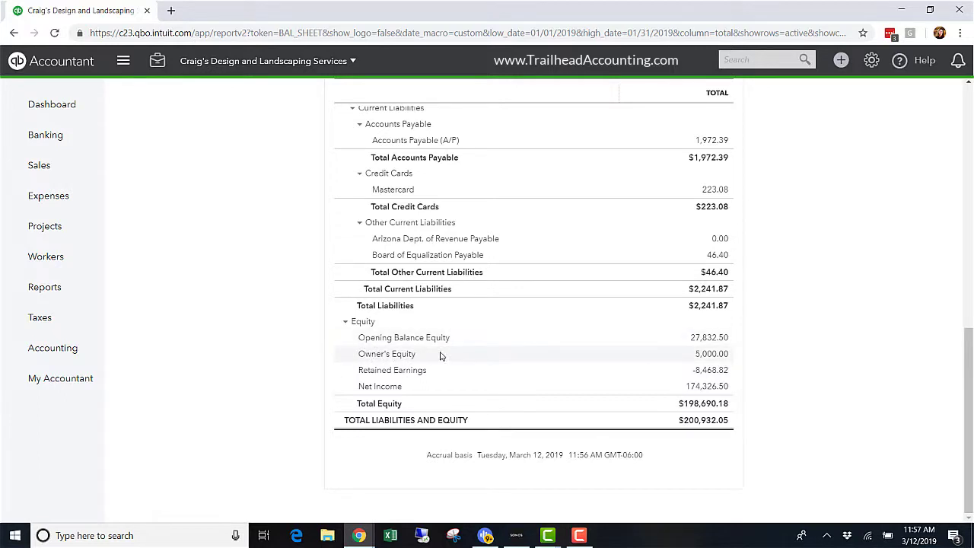
left_click(711, 355)
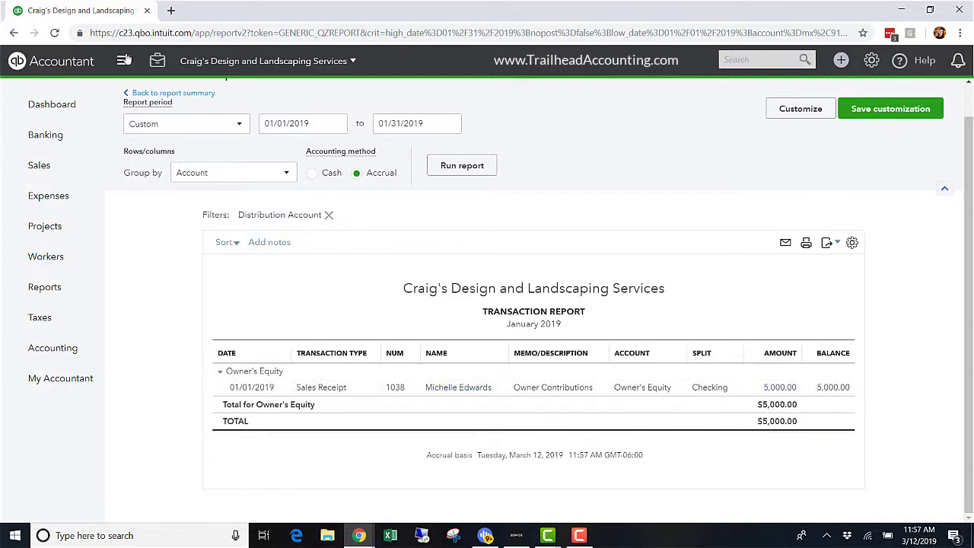
left_click(190, 92)
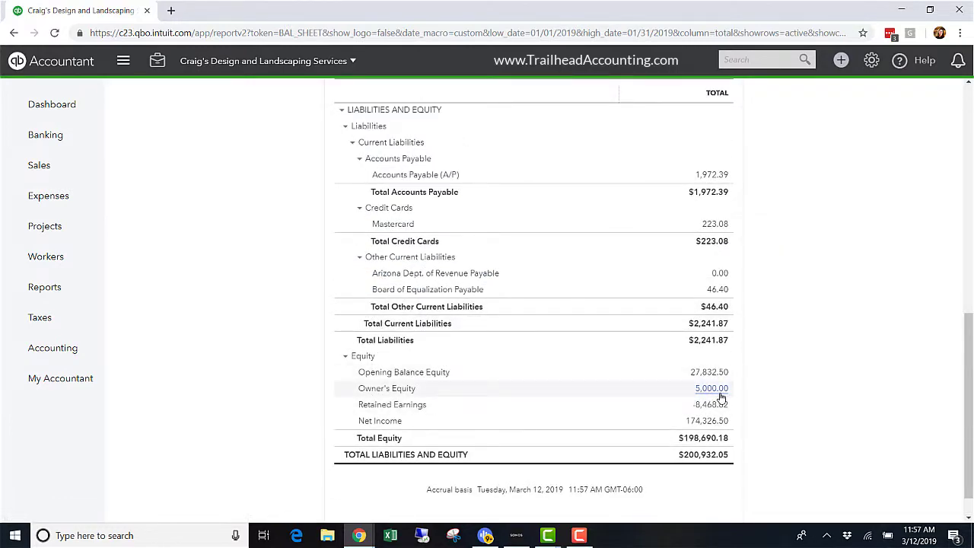
scroll(711, 391, "up", 8)
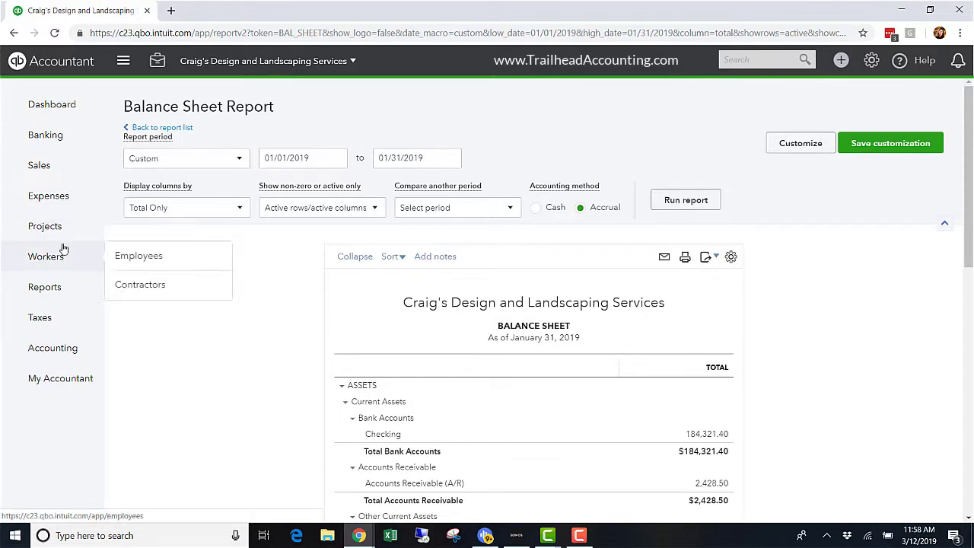
scroll(133, 259, "down", 2)
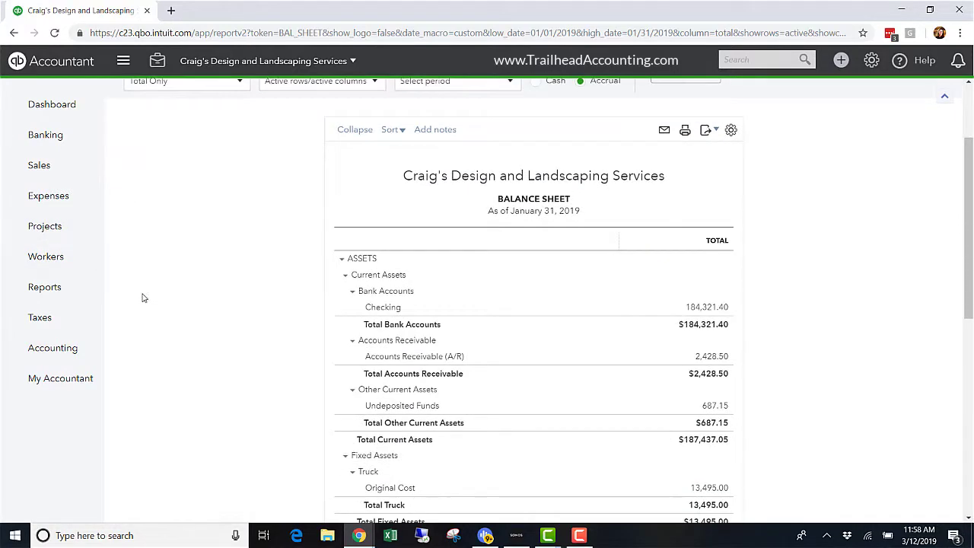
scroll(142, 296, "up", 2)
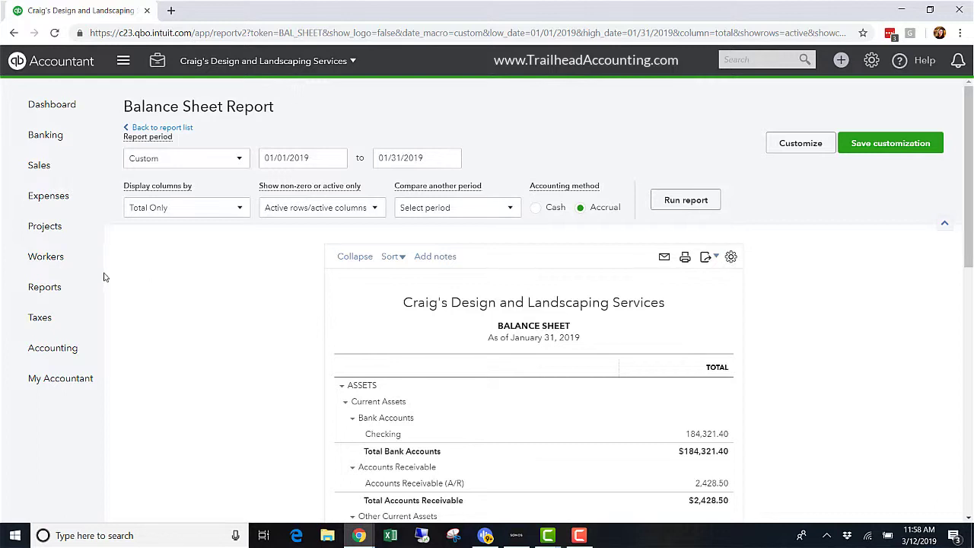
mouse_move(96, 275)
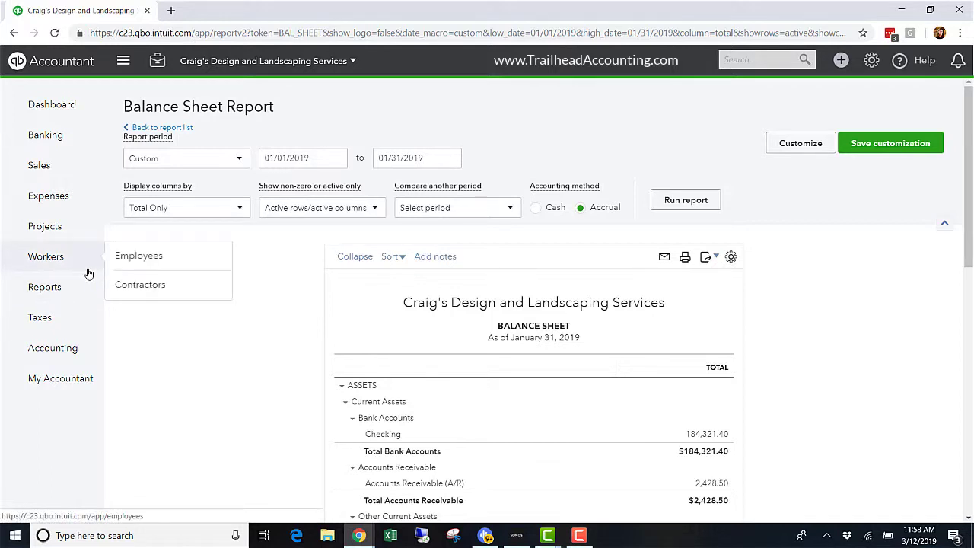
mouse_move(76, 189)
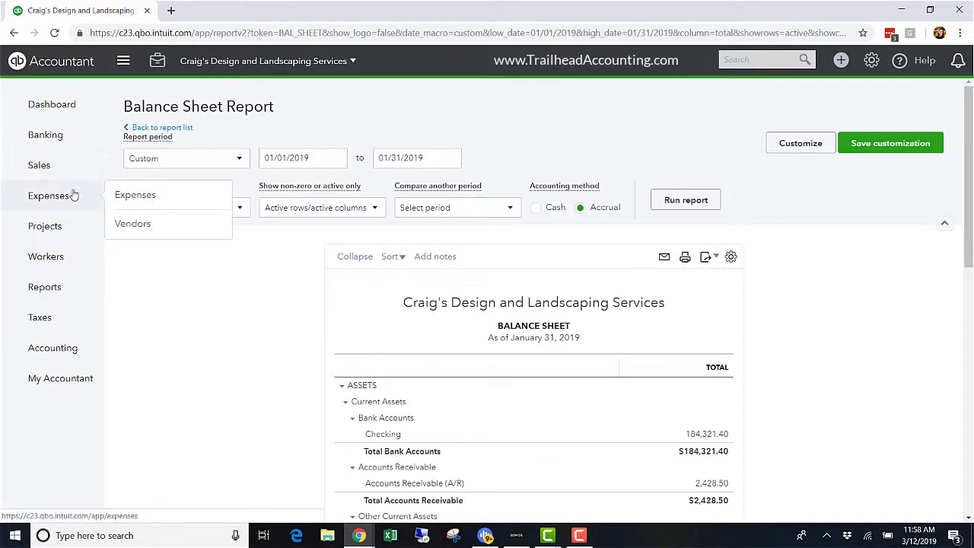
Start a new check to the owner dated 01/31/2019
left_click(838, 59)
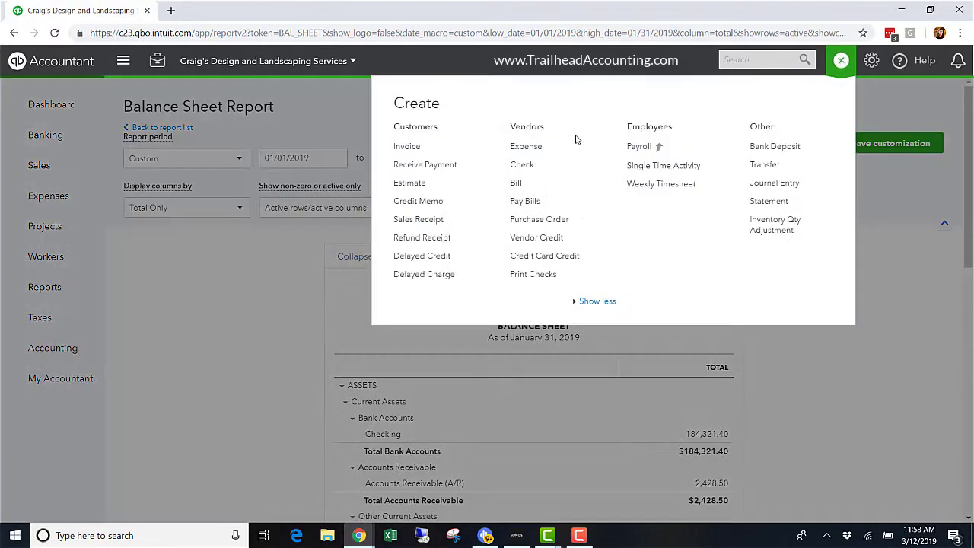
left_click(532, 166)
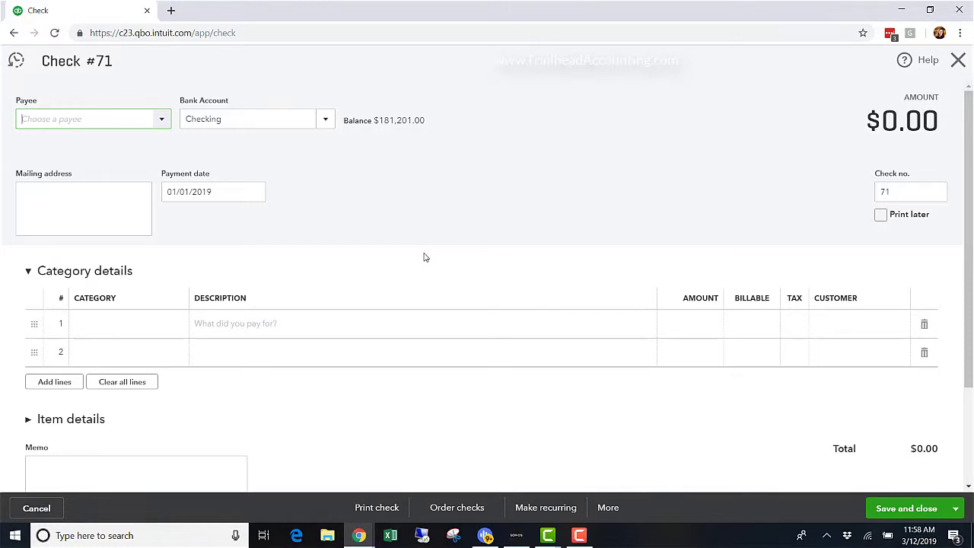
type("michelle")
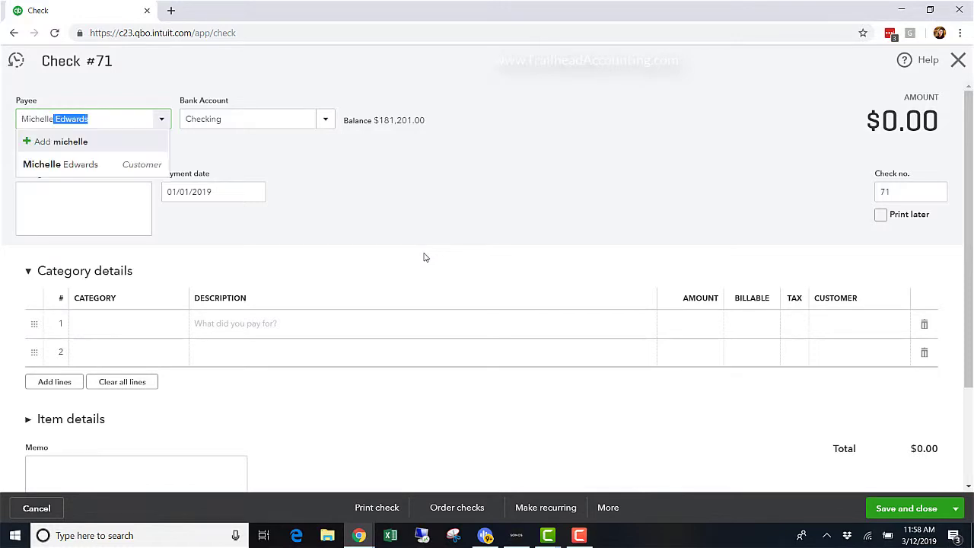
key("Tab")
key("Tab")
key("Tab")
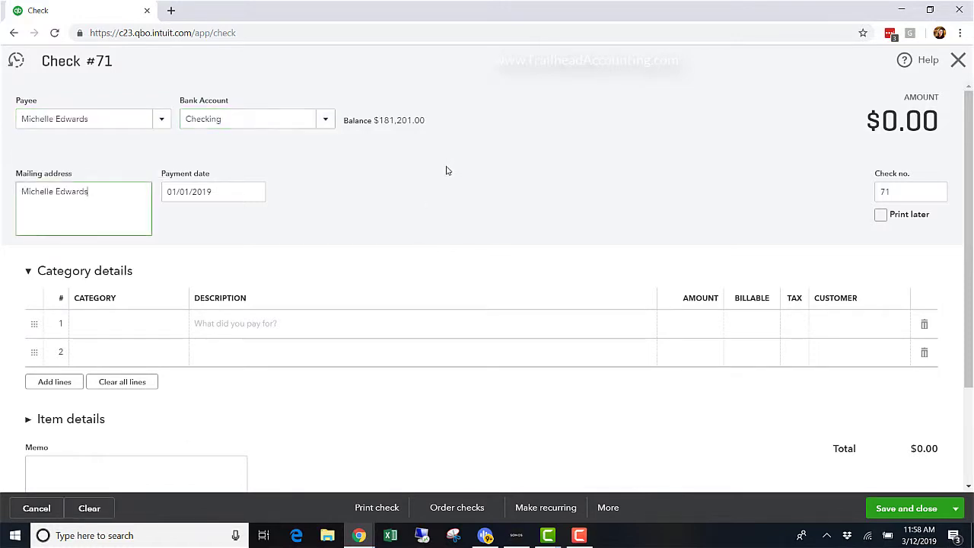
type("1/")
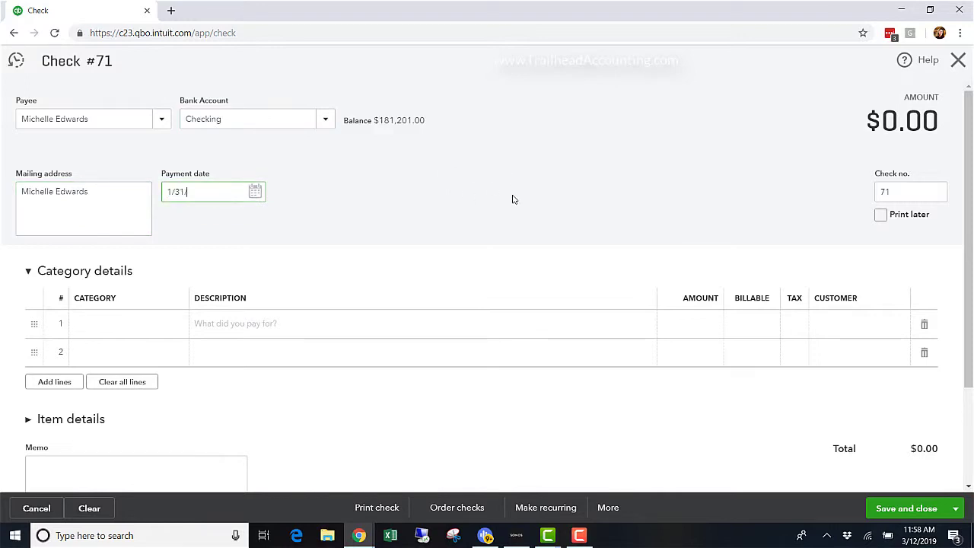
type("31")
key("Tab")
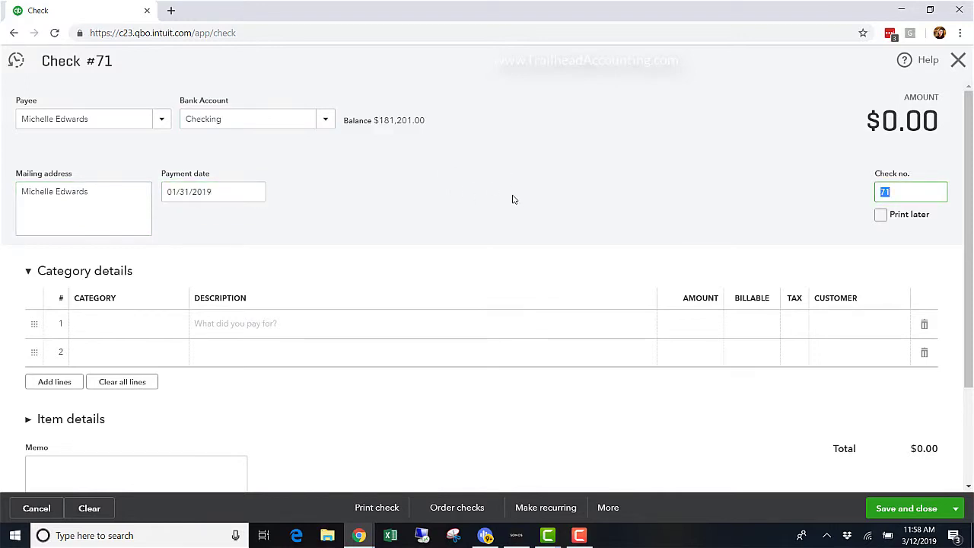
Add an Owner's Equity line 'Draw - pay owners' for 150,000.00
key("Tab")
key("Tab")
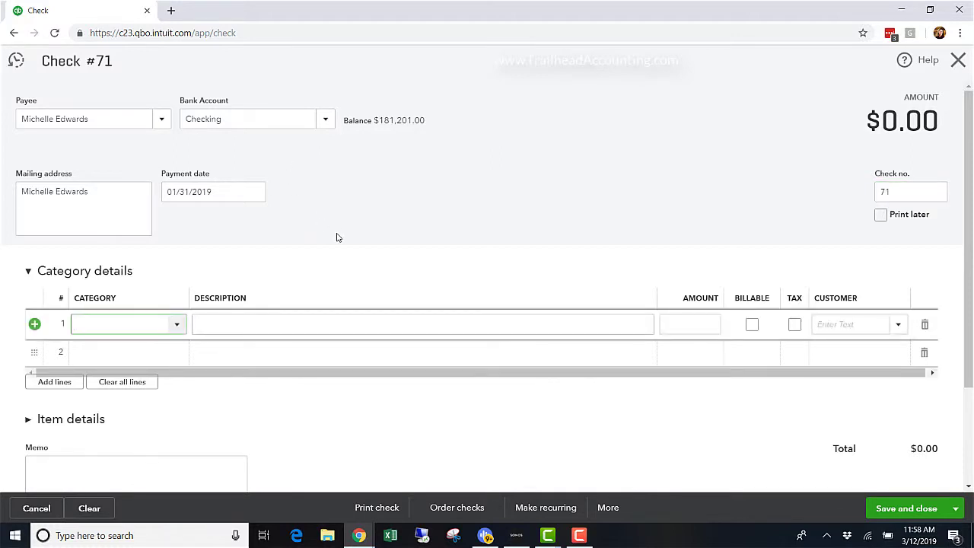
type("Owner's Equity")
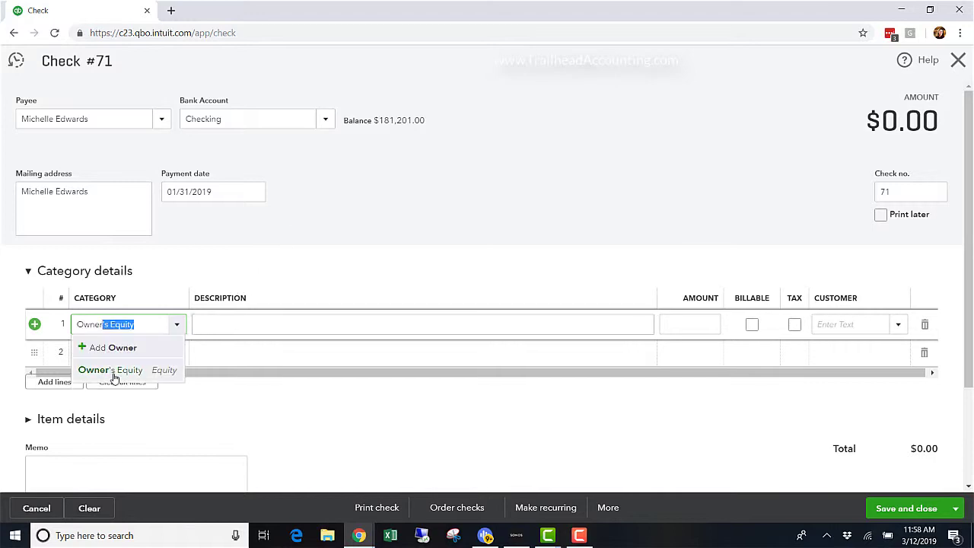
left_click(114, 372)
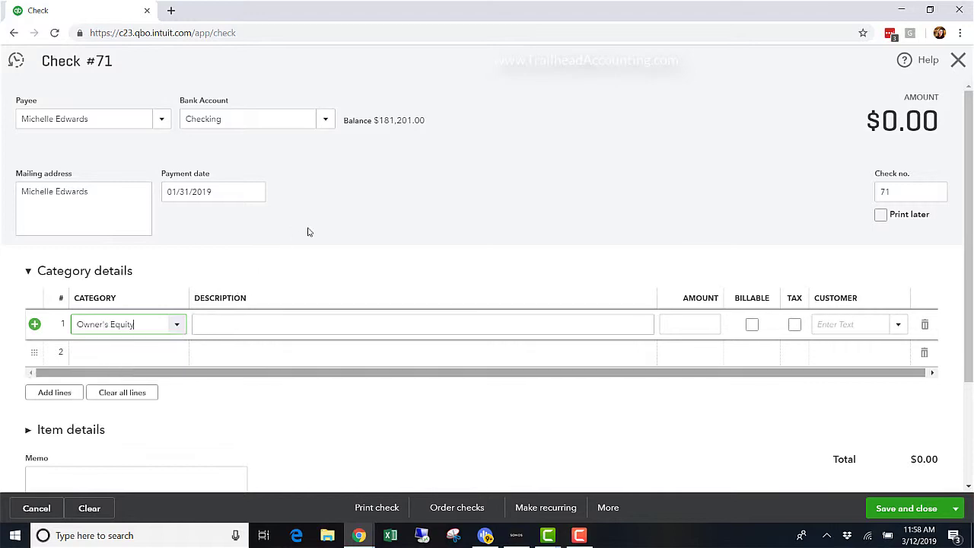
key("Tab")
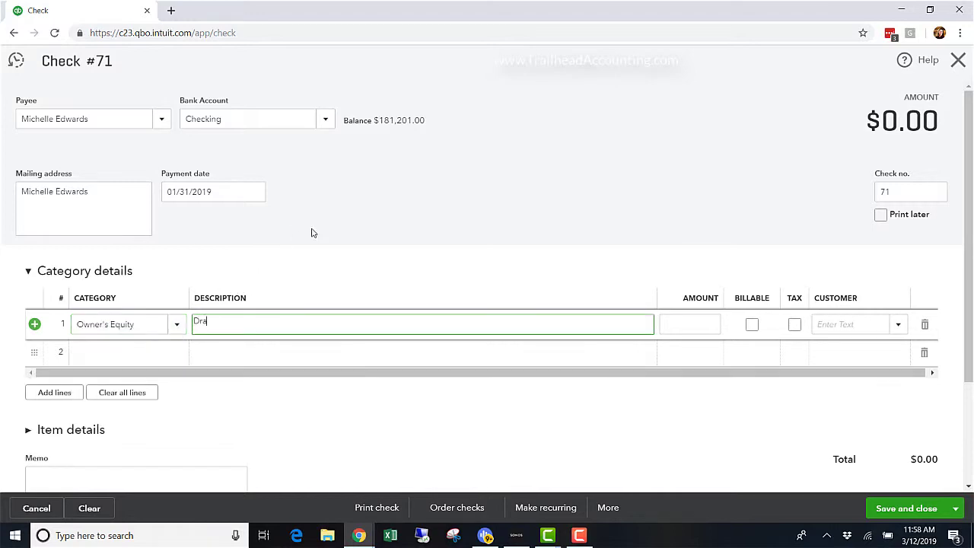
type("Draw - pay owners")
key("Tab")
type("150,000")
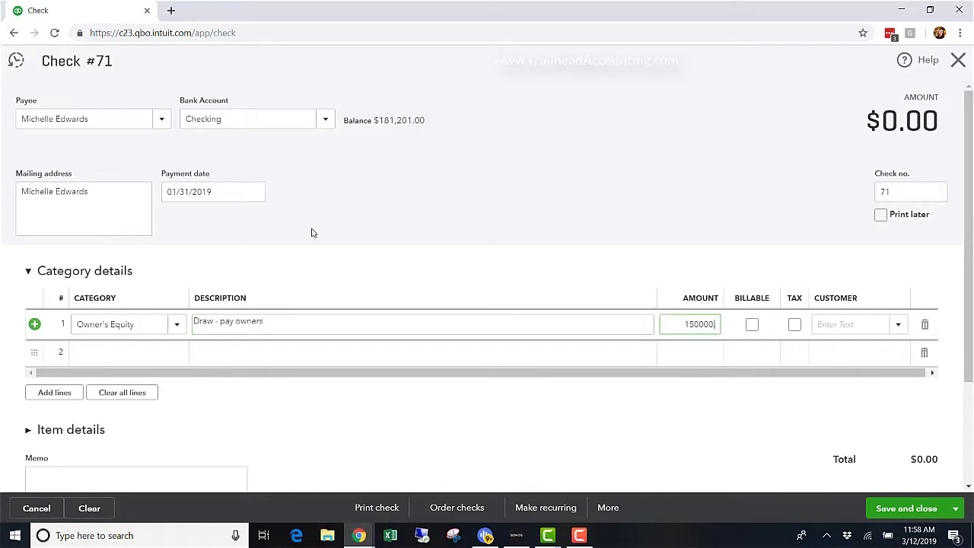
key("Tab")
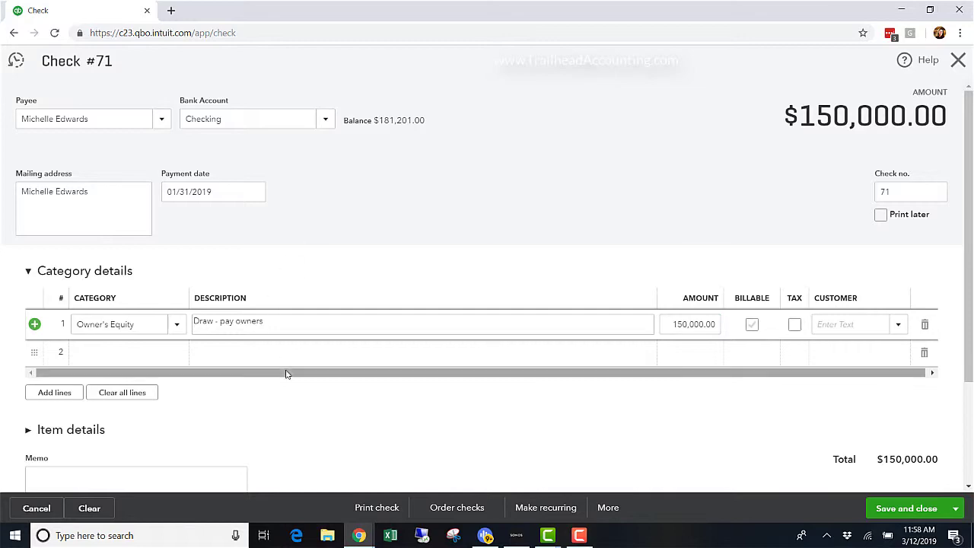
Save Check 71 and confirm Owner's Equity now reads -145,000.00
left_click(937, 503)
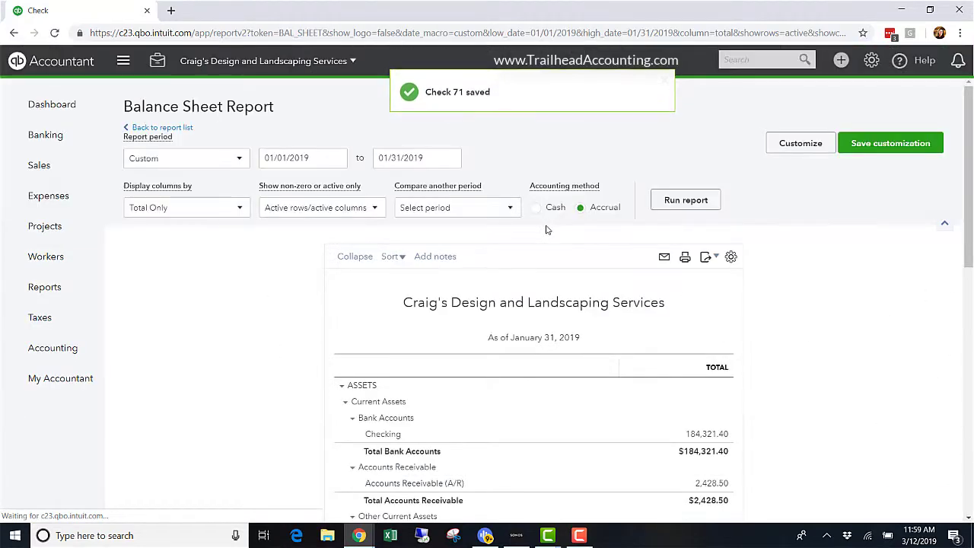
scroll(617, 227, "down", 7)
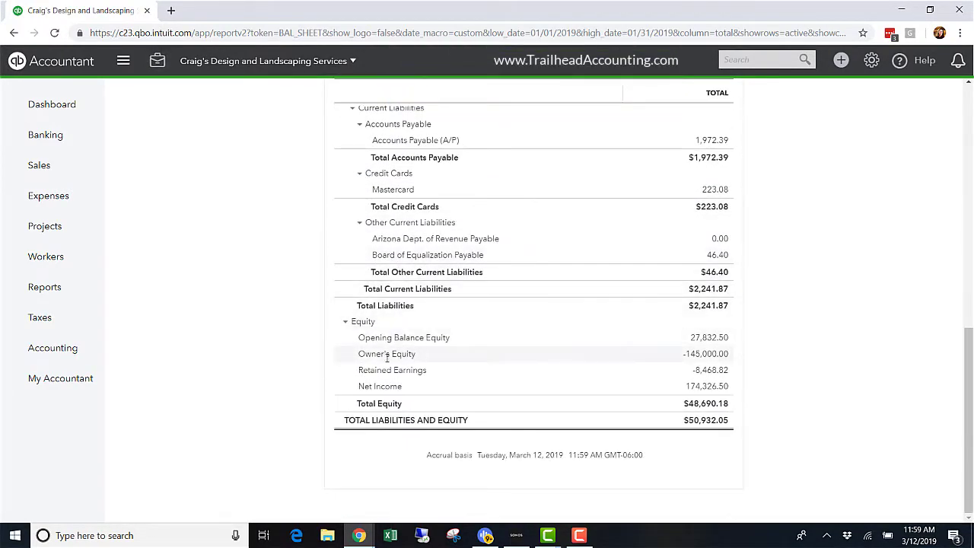
left_click(703, 356)
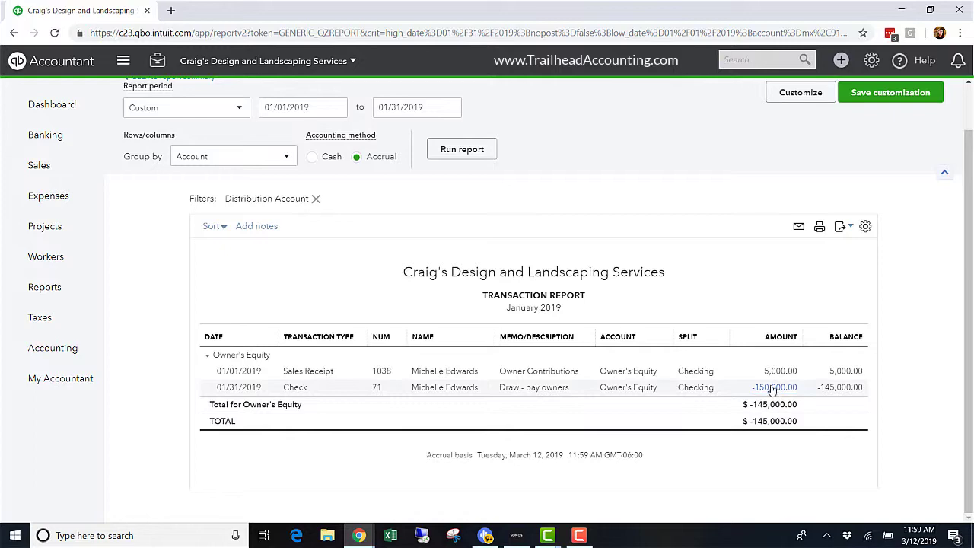
scroll(152, 107, "up", 1)
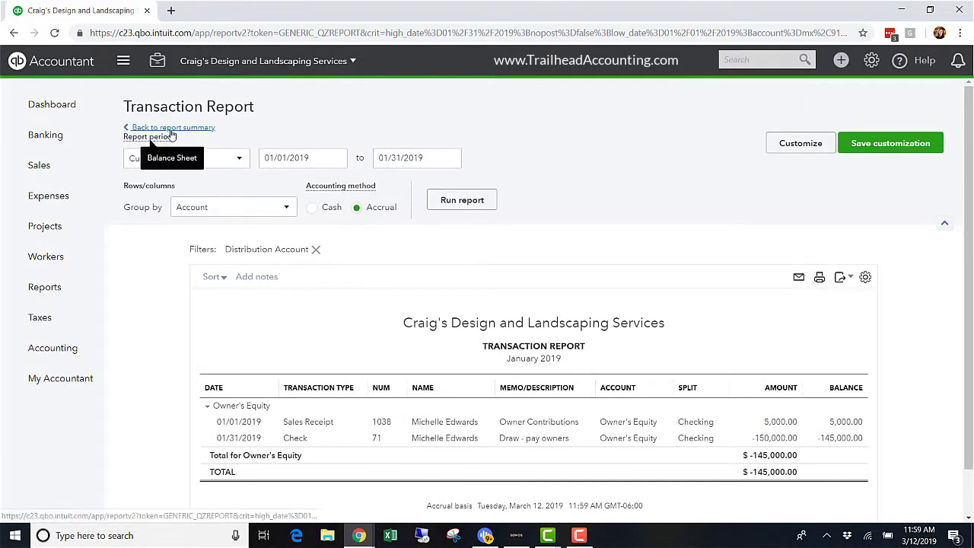
left_click(148, 128)
scroll(647, 342, "down", 10)
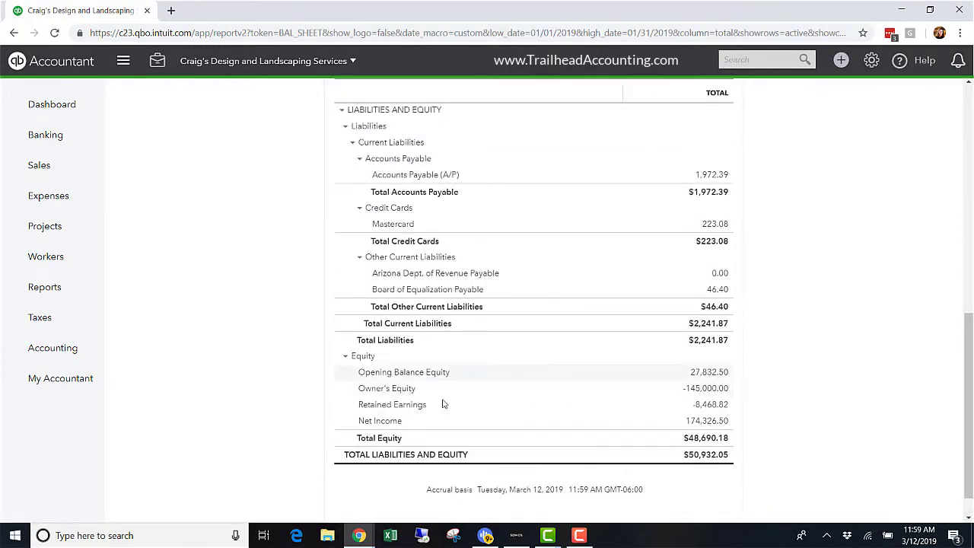